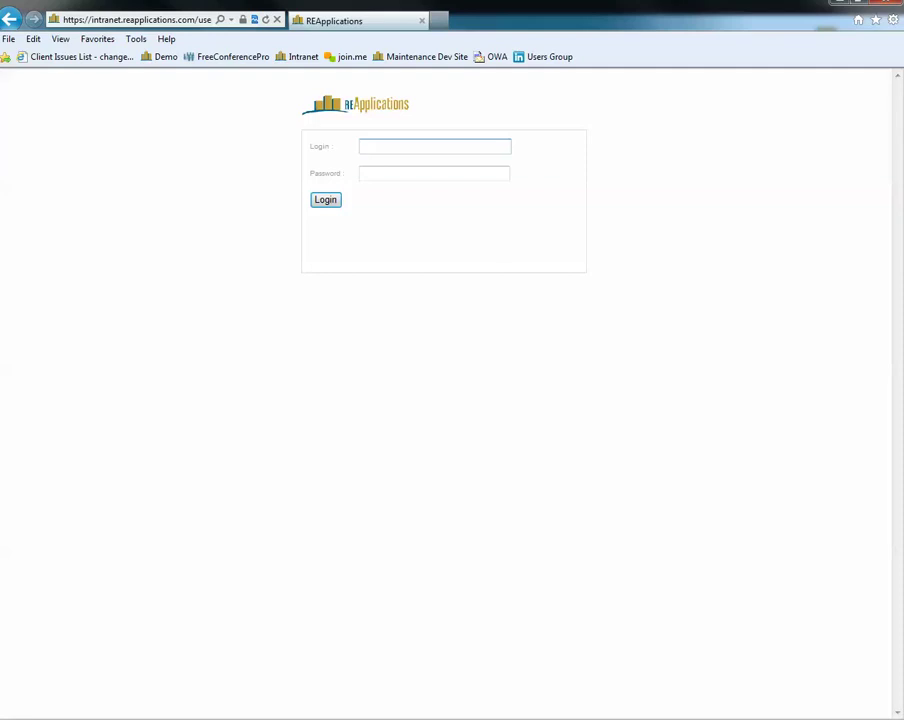
Sign in to REApplications with the saved login suggestion and its stored password
left_click(137, 20)
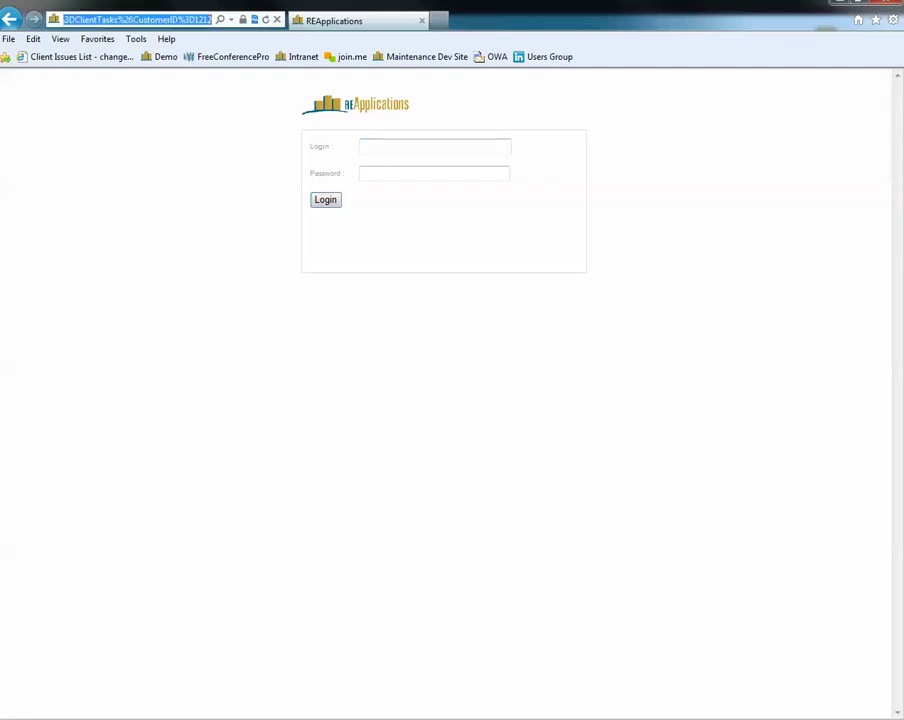
left_click(435, 146)
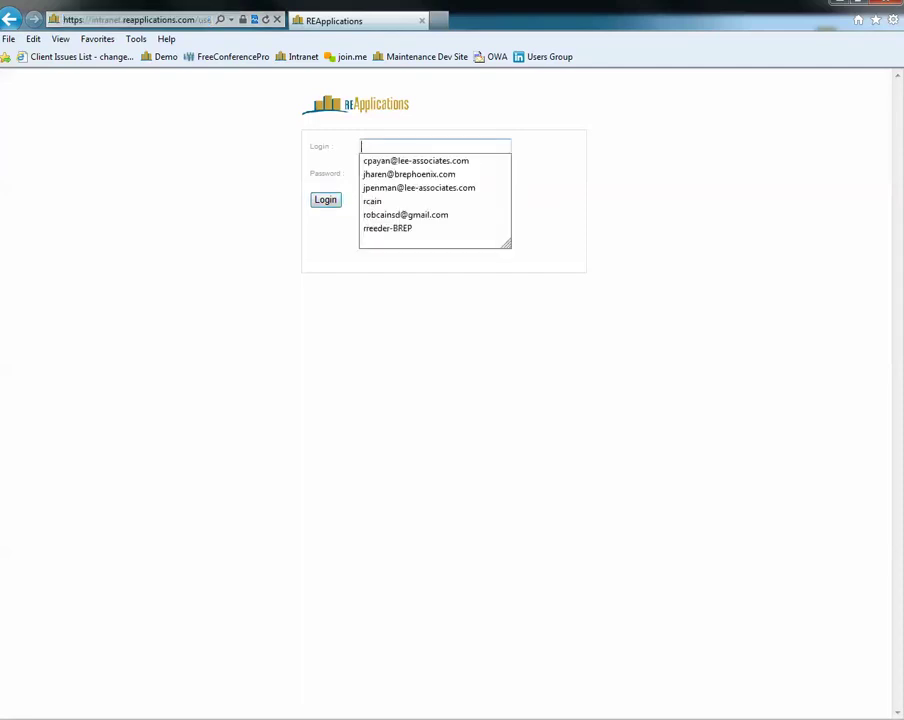
type("robca")
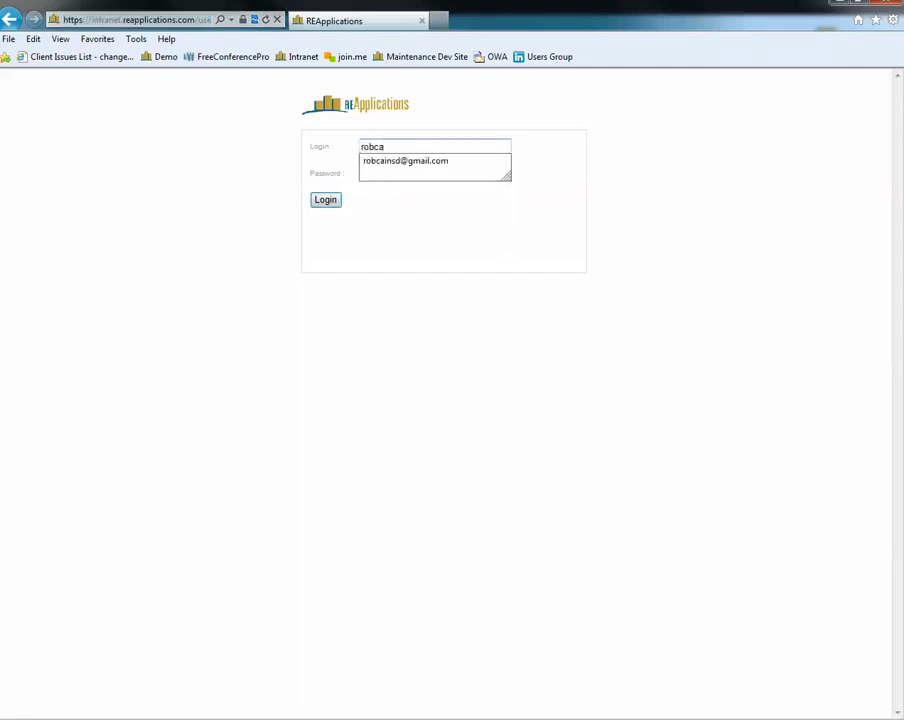
key("Down")
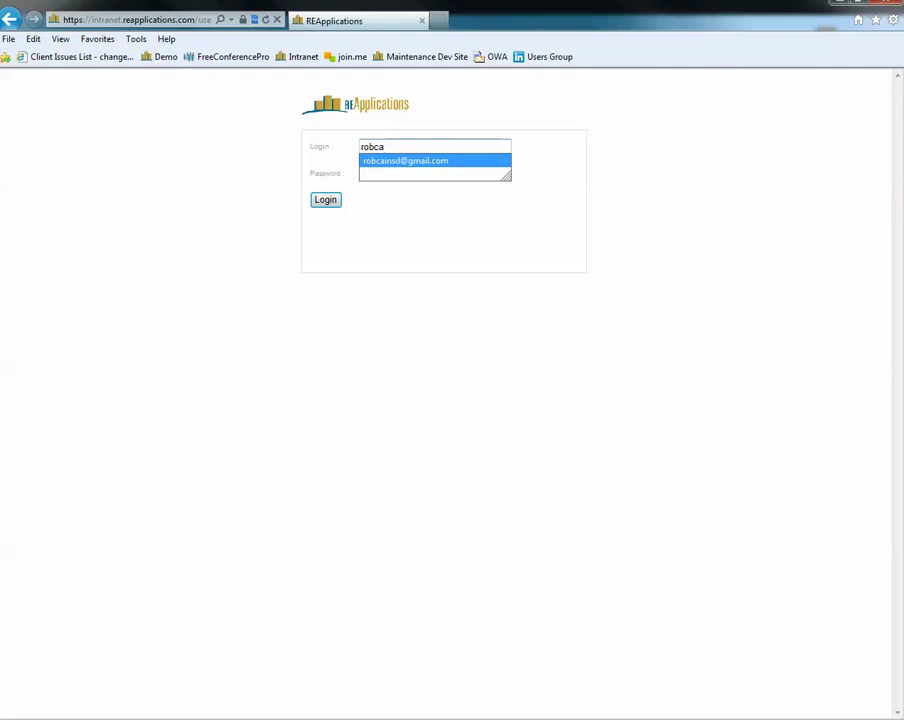
key("Return")
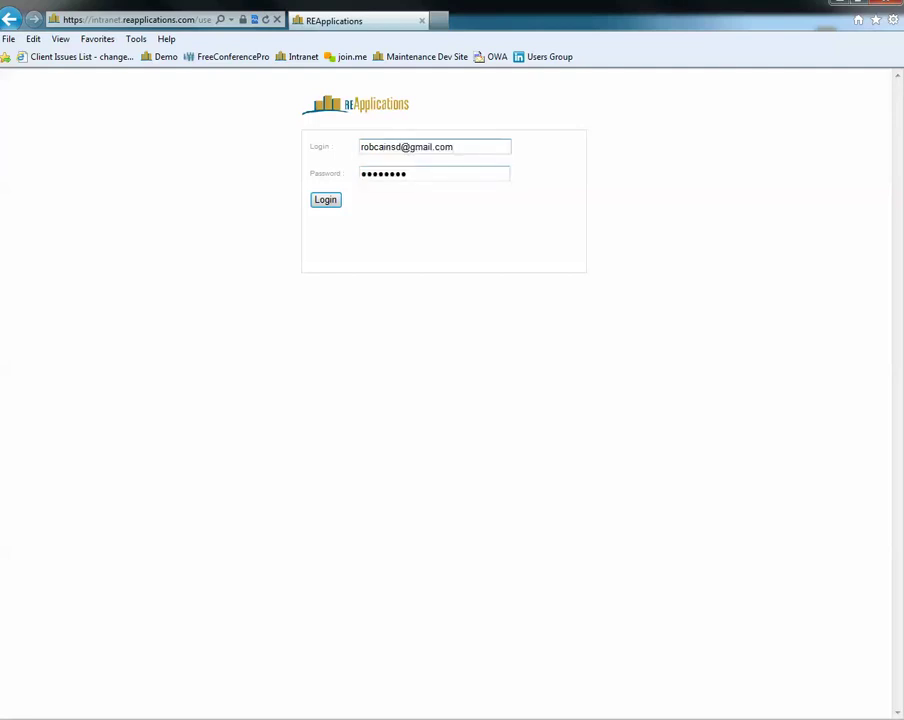
key("Return")
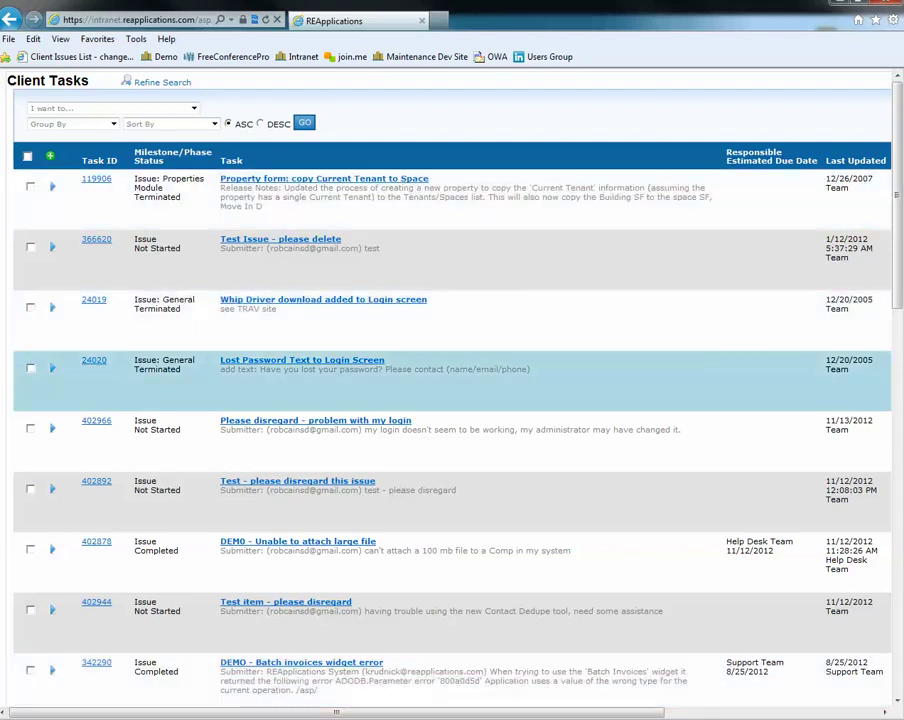
Filter the Client Tasks list to tasks whose subject contains 'login'
scroll(452, 400, "down", 5)
scroll(452, 400, "down", 3)
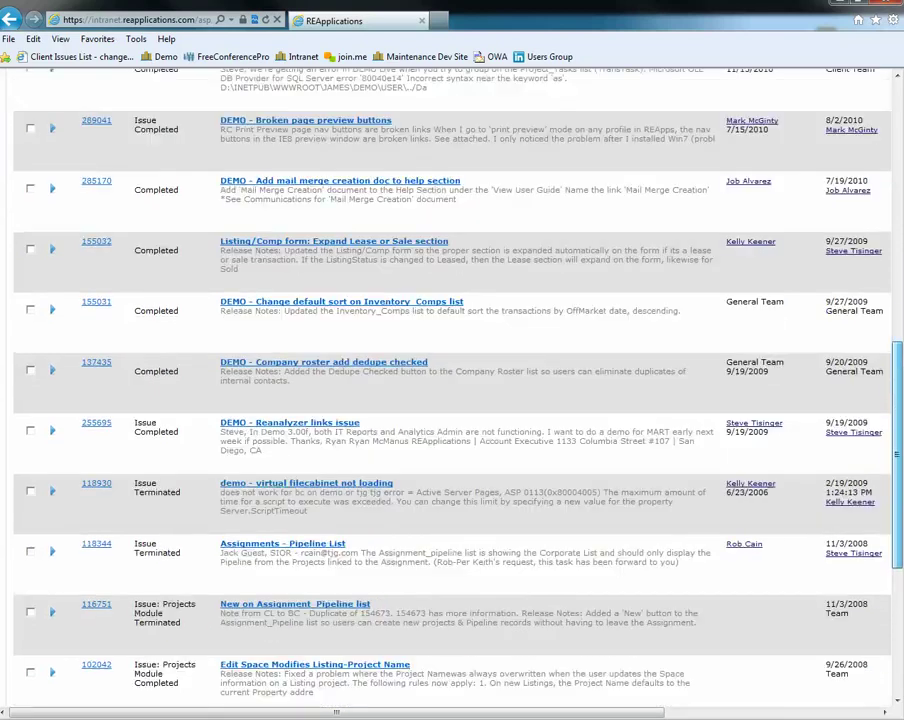
scroll(452, 400, "up", 8)
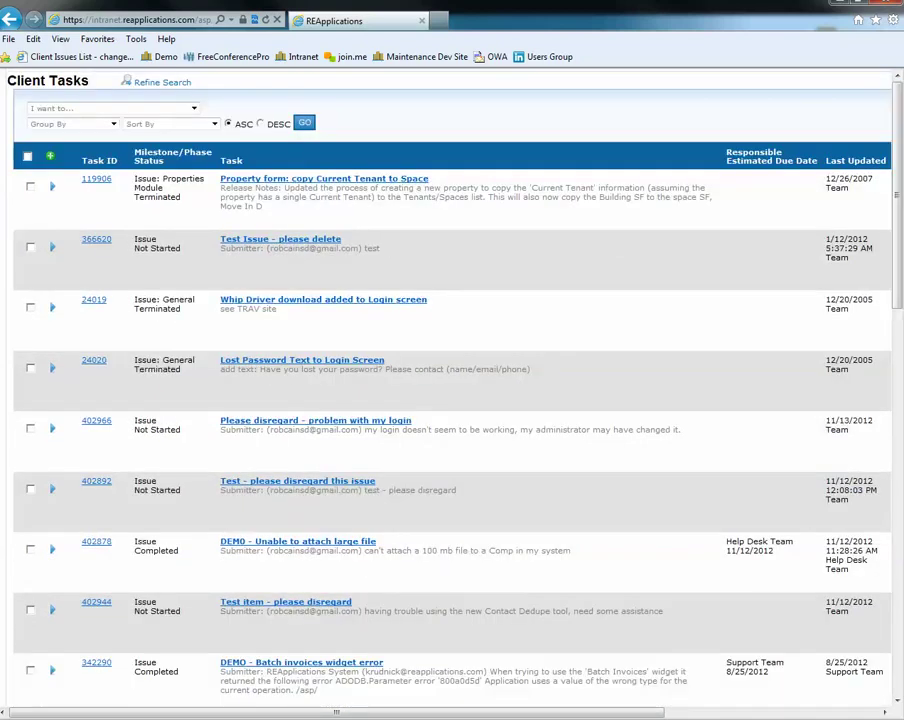
left_click(162, 82)
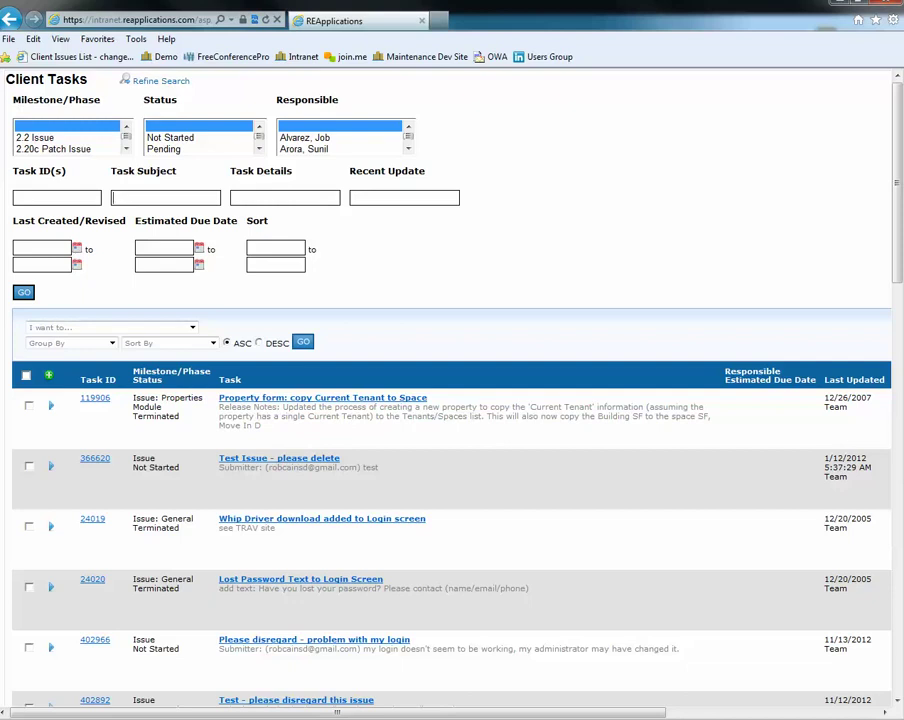
type("login")
left_click(23, 292)
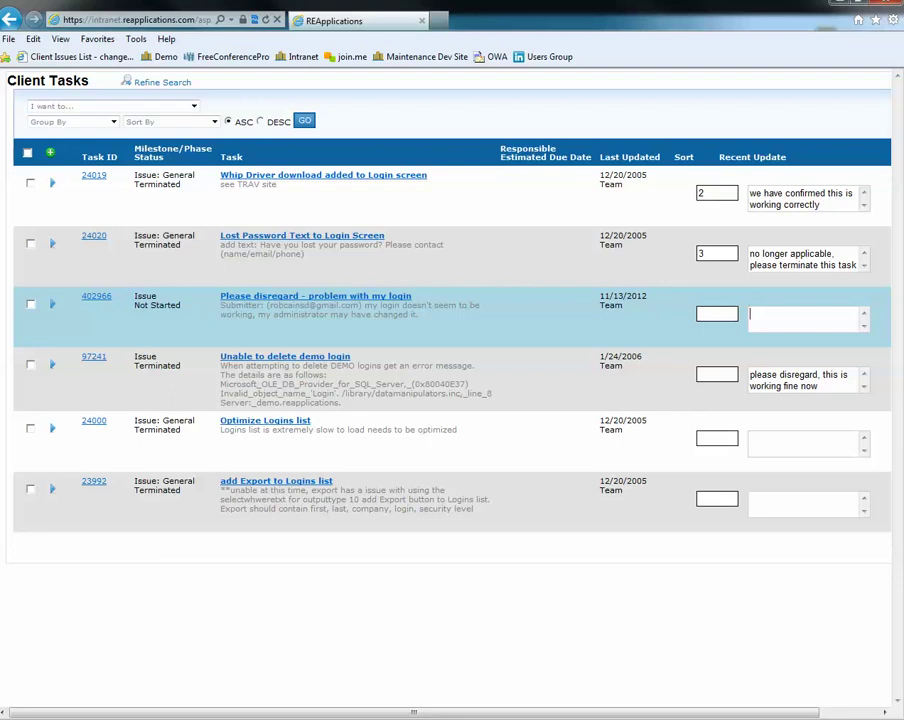
Note 'this is working fine now, please terminate this task' on task 402966 and set its sort to 1
type("this is working fine now, pleas")
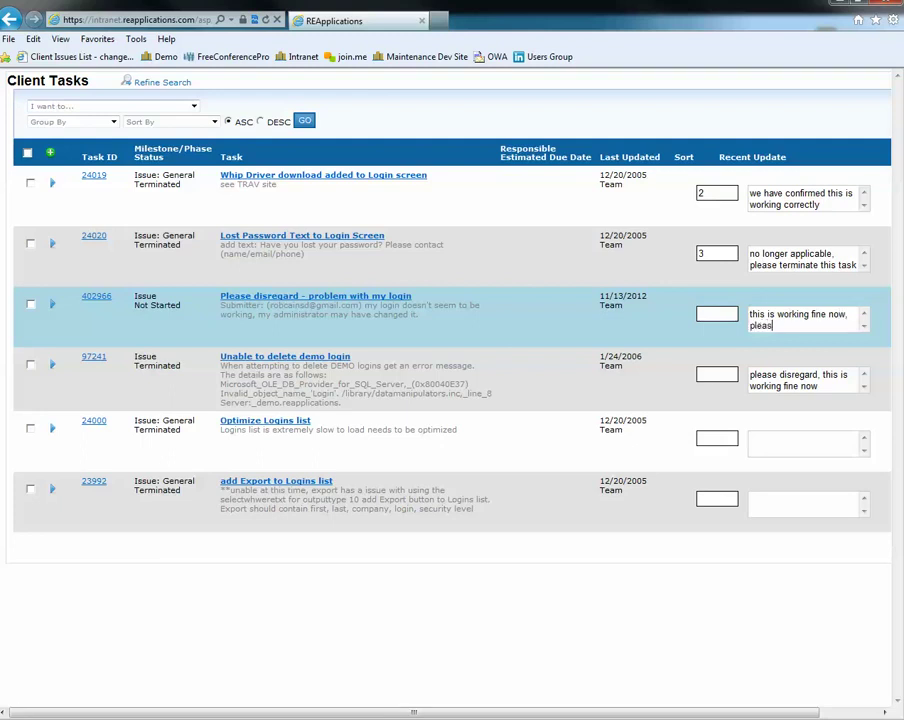
type("e terminate this task")
key("Tab")
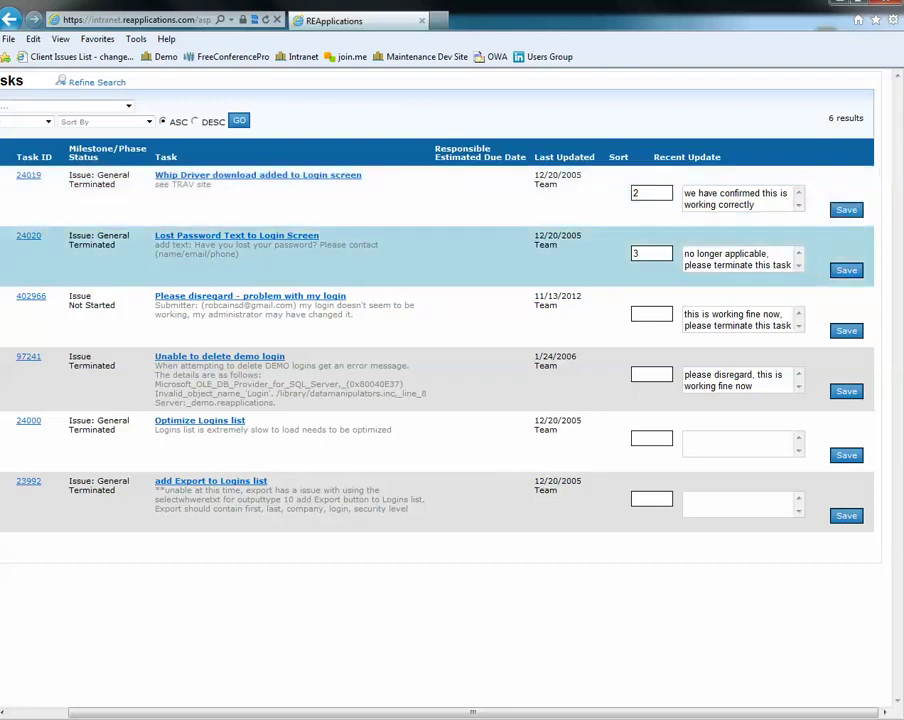
left_click(651, 314)
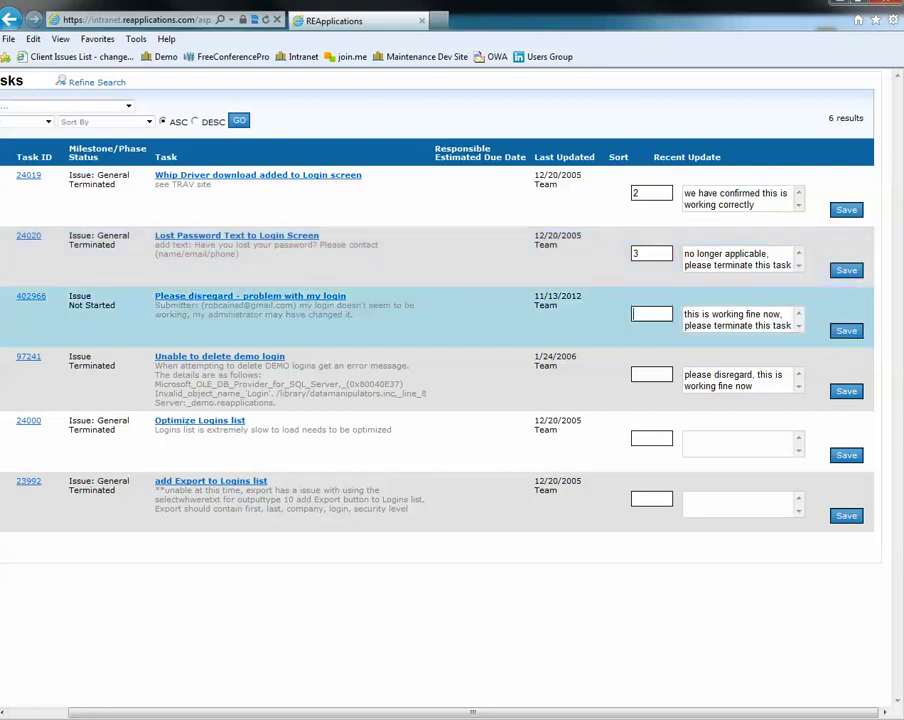
type("1")
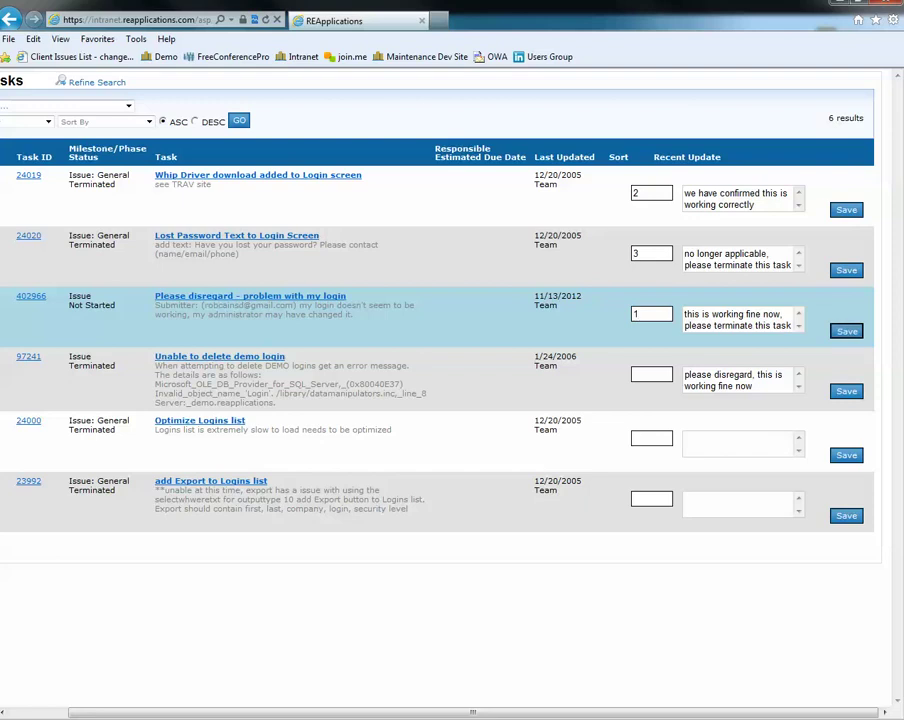
scroll(450, 350, "left", 2)
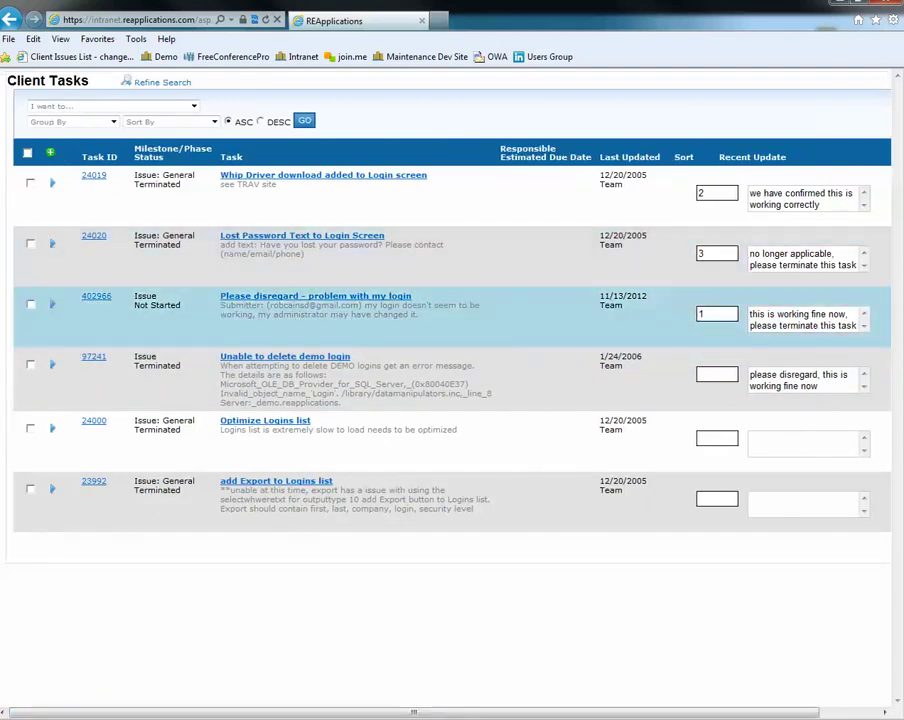
left_click(315, 296)
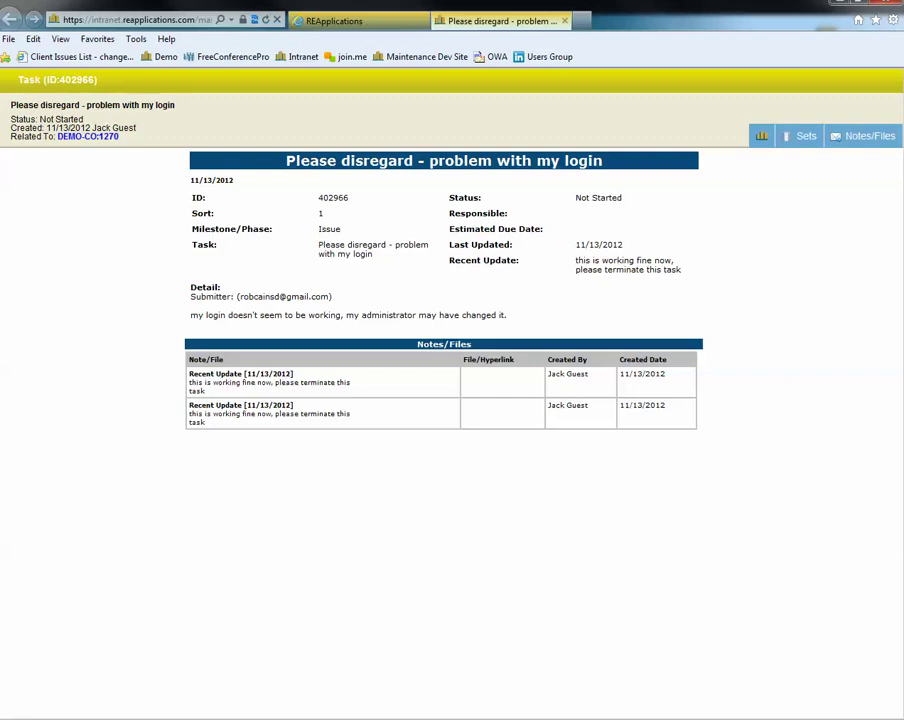
After checking task 402966's saved note, go back to the Client Tasks list
left_click(334, 20)
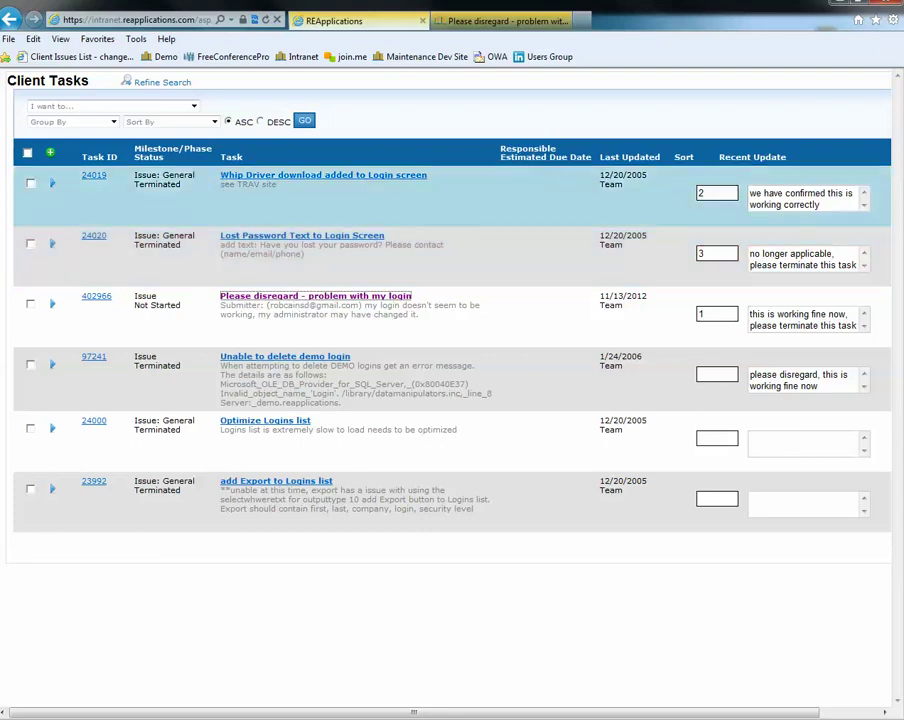
Start a new help ticket named 'TEST - need help with the new Contact Dedupe tool'
left_click(50, 153)
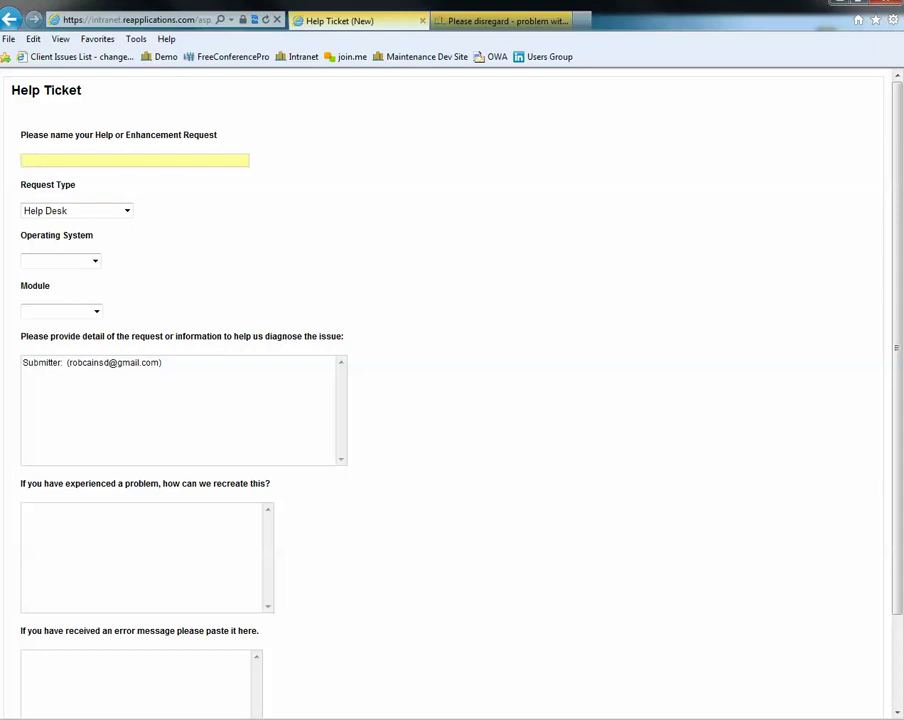
type("need he")
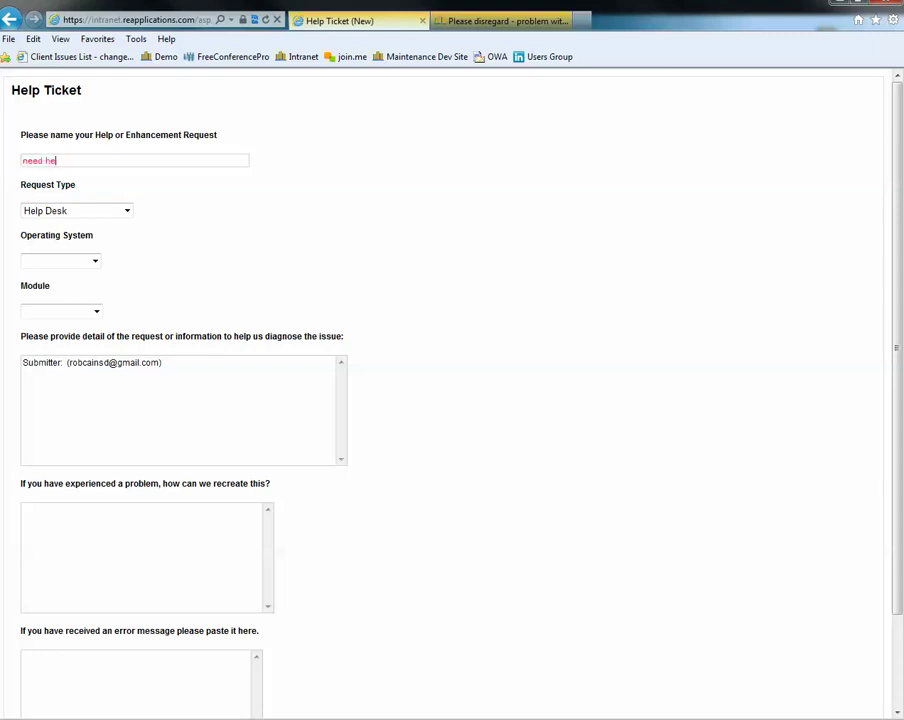
type("lp with the new Contact Dedupe tool")
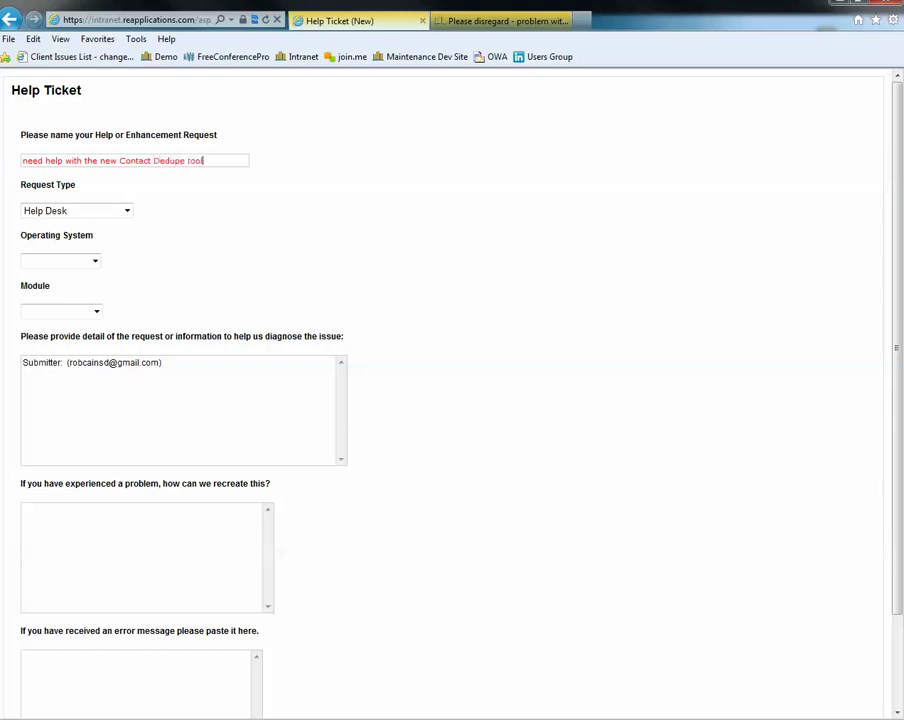
key("Home")
type("tres")
key("BackSpace")
key("BackSpace")
key("BackSpace")
key("BackSpace")
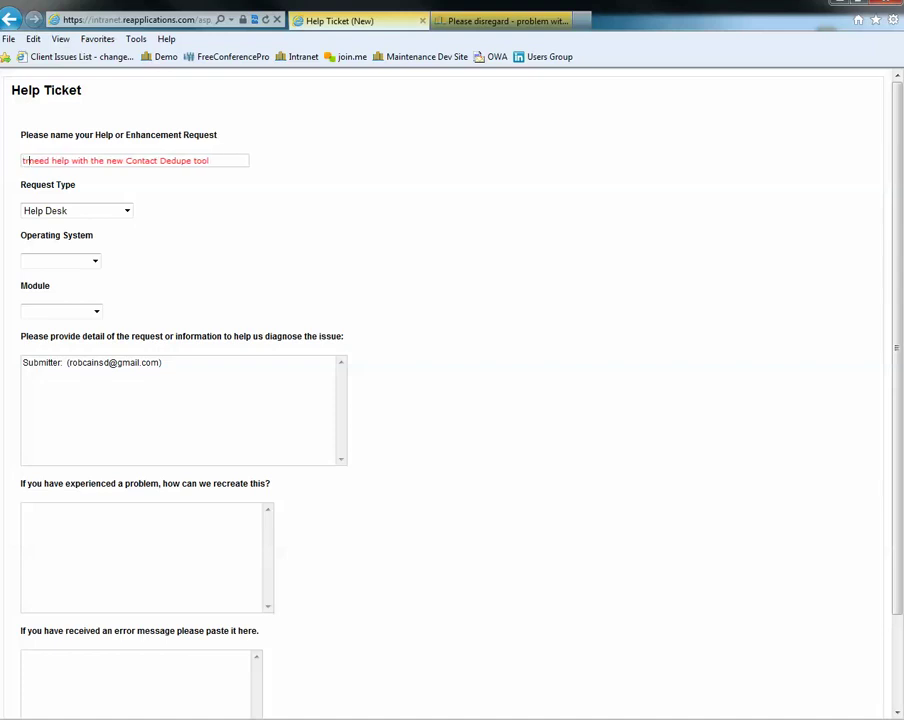
type("TEST ")
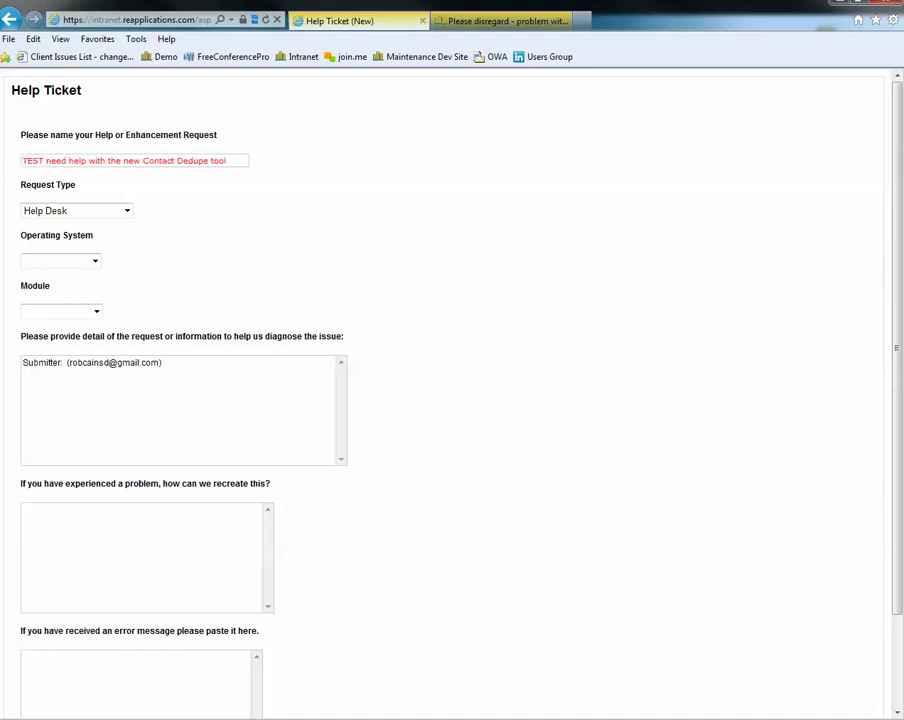
type("-")
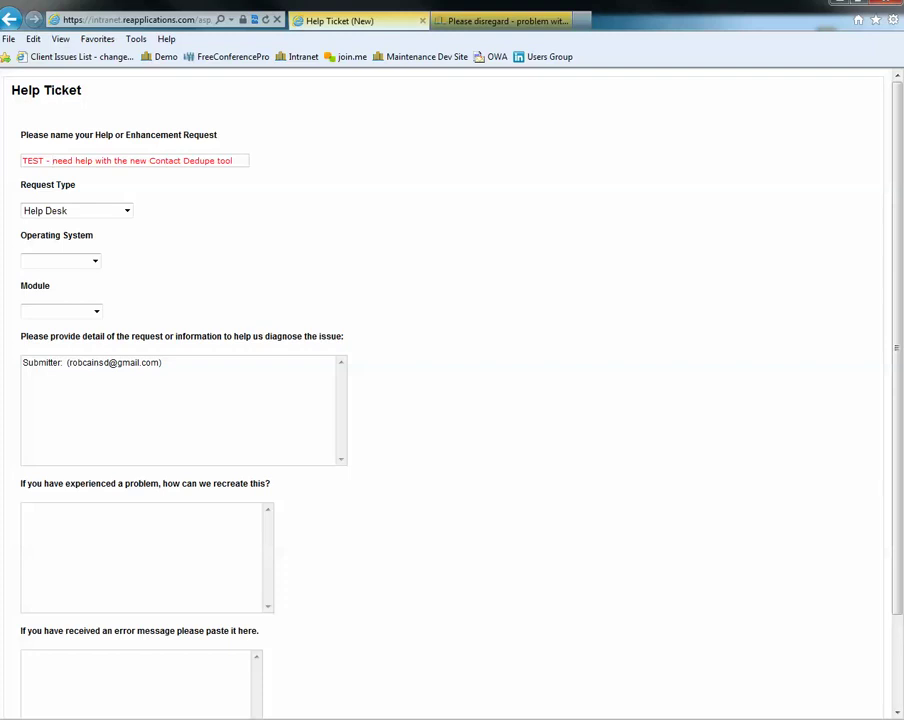
Keep Help Desk as the ticket's request type
key("Tab")
key("alt+Down")
key("Up")
key("Up")
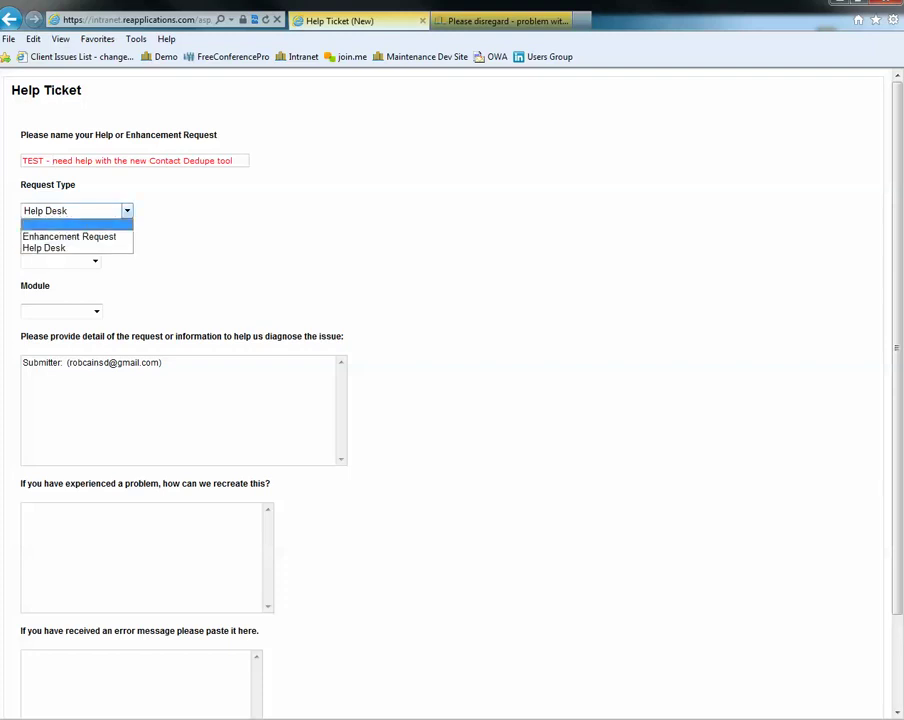
key("Down")
key("Down")
key("Up")
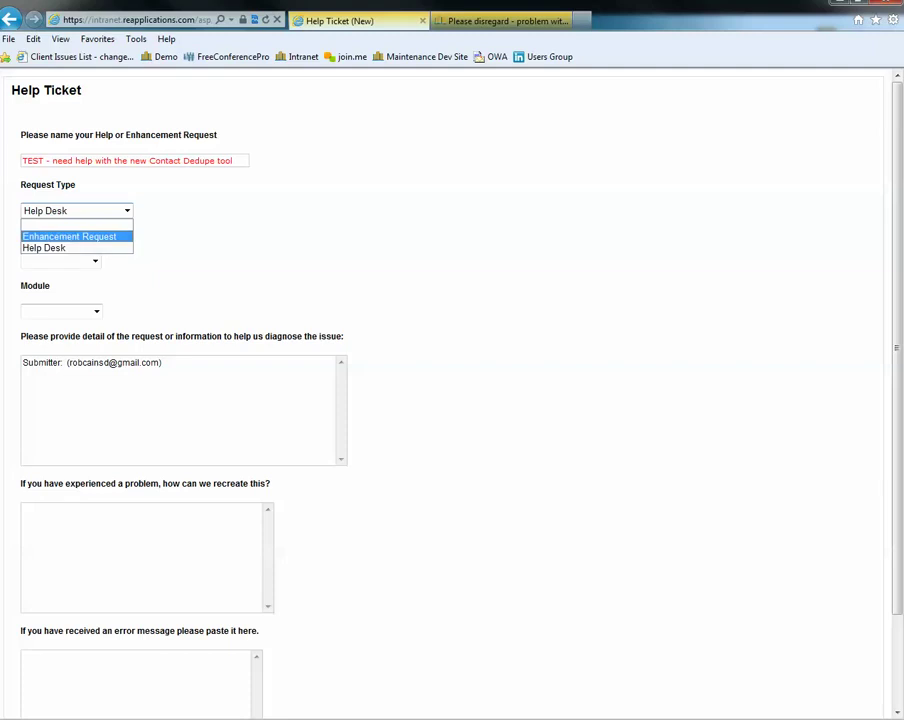
key("Down")
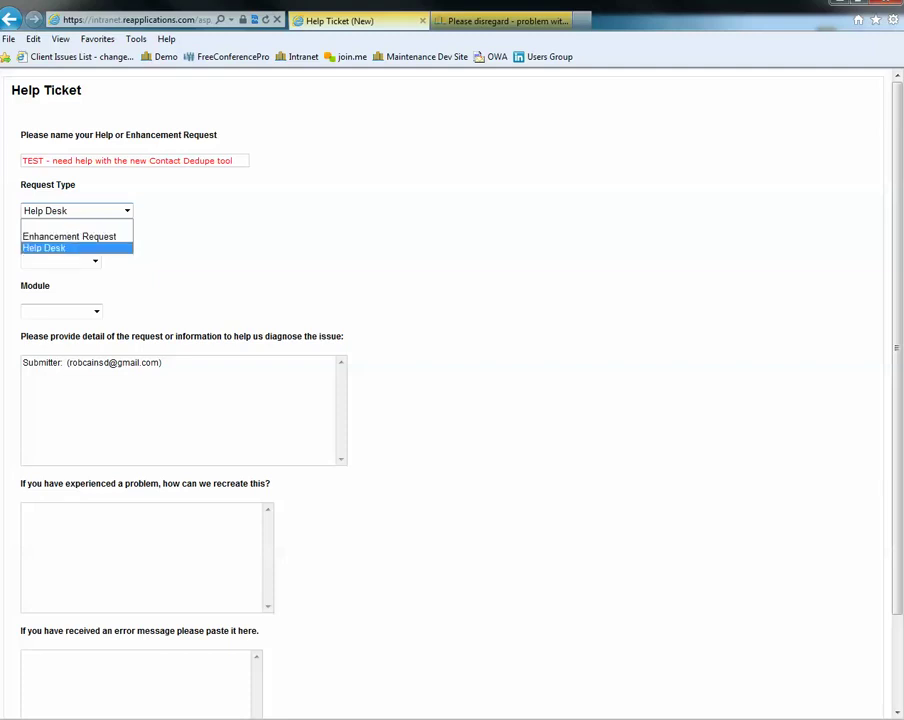
key("Up")
key("Down")
key("Return")
Set the ticket's operating system to Windows 7
key("Tab")
key("alt+Down")
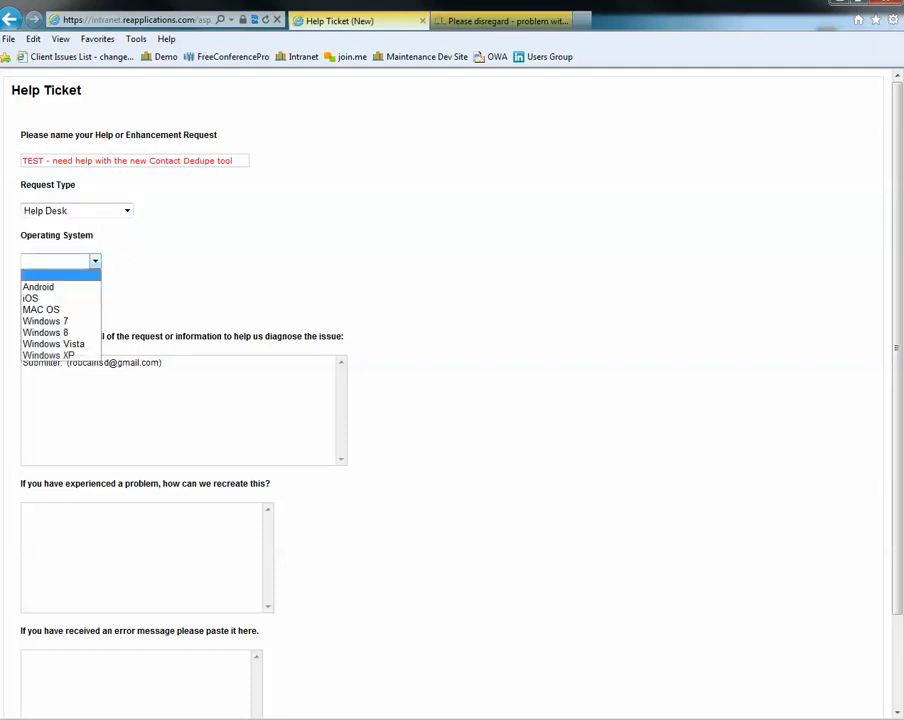
key("w")
key("Return")
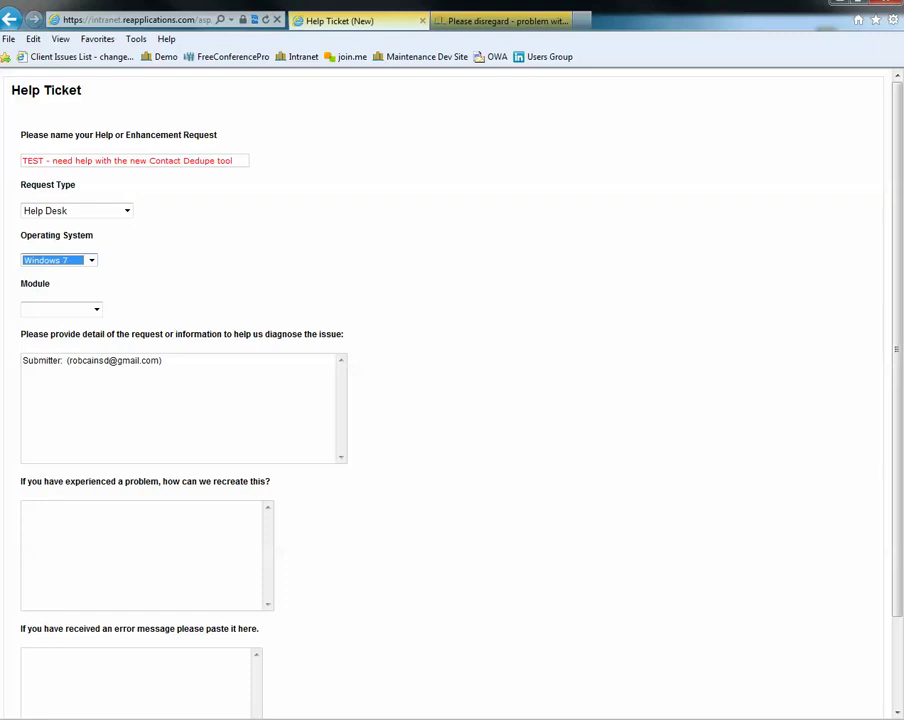
Choose Contacts as the ticket's module
key("Tab")
key("alt+Down")
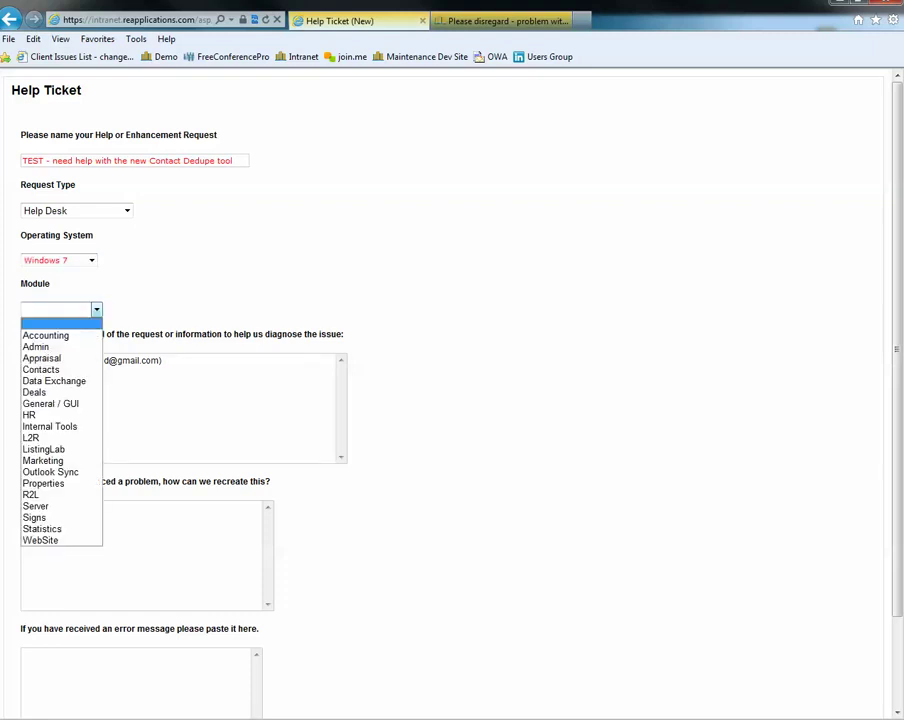
key("Down")
key("Down")
key("Down")
key("Down")
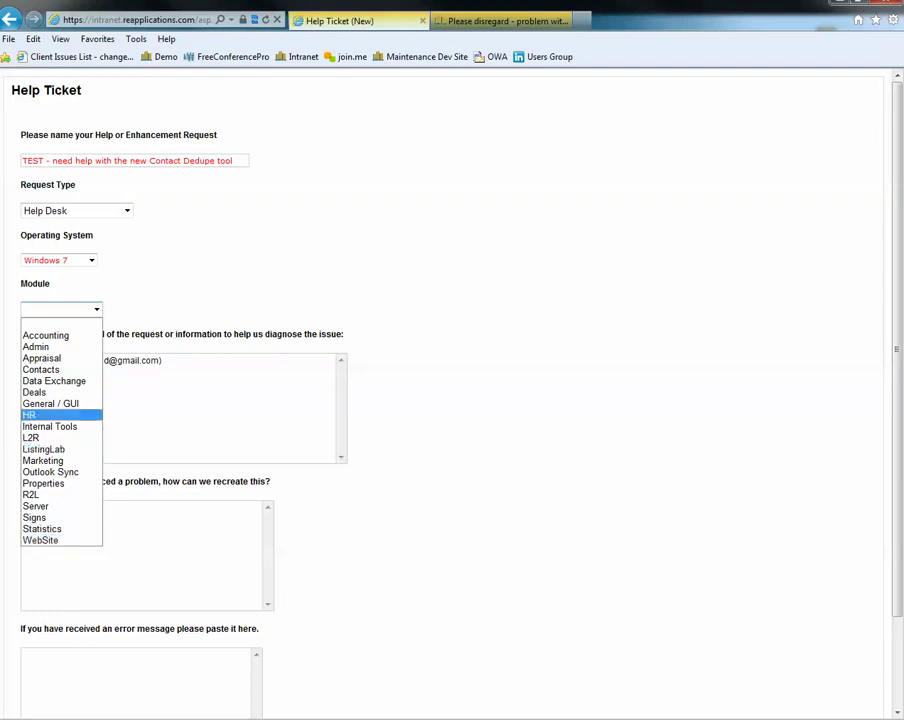
key("Up")
key("Up")
key("Up")
key("Up")
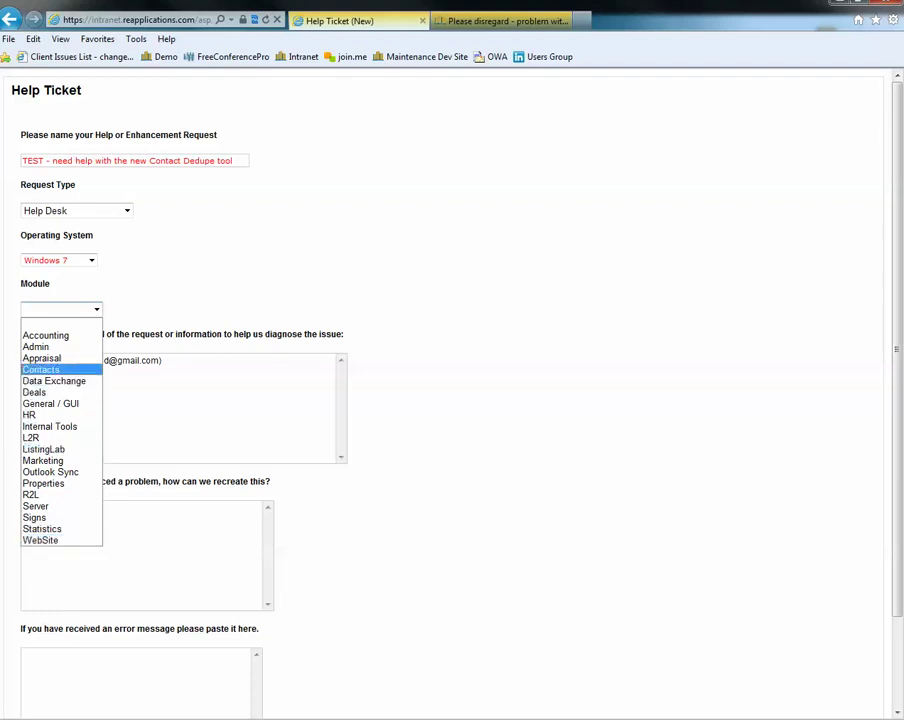
key("Return")
Below the Submitter line, describe trouble using the new Contact Dedupe tool and request assistance
left_click(163, 359)
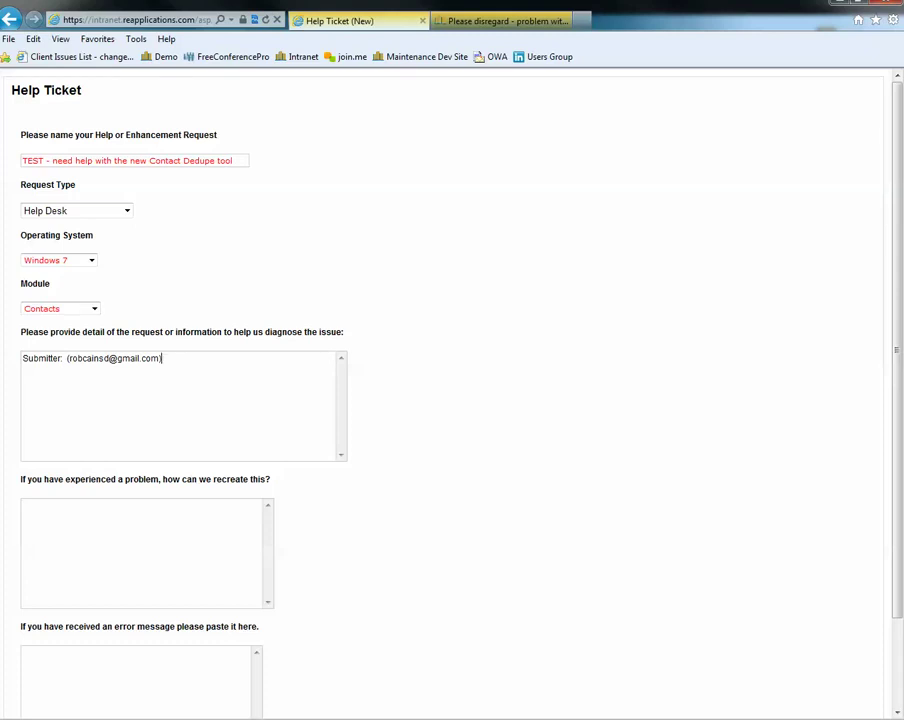
key("Return")
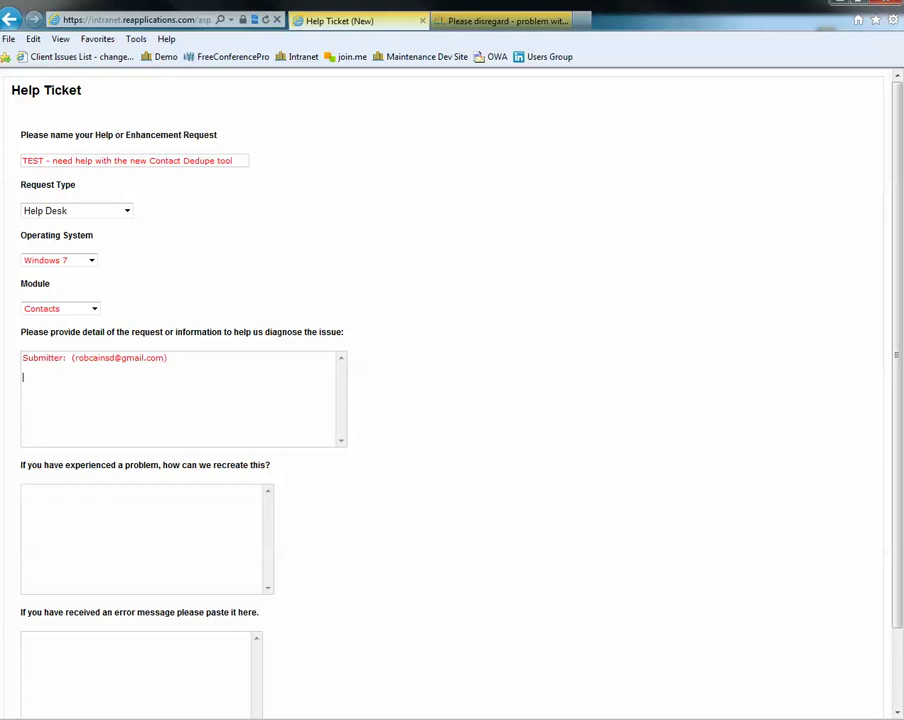
type("having trouble usi")
key("BackSpace")
key("BackSpace")
key("BackSpace")
type("using the new Contact")
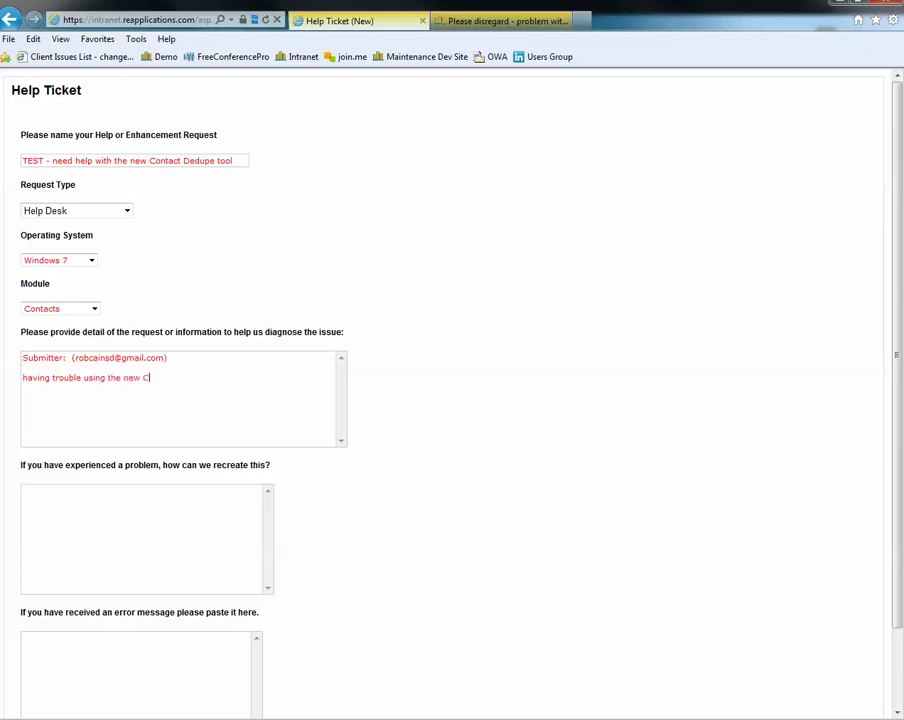
type("upe tool, please provide assistance")
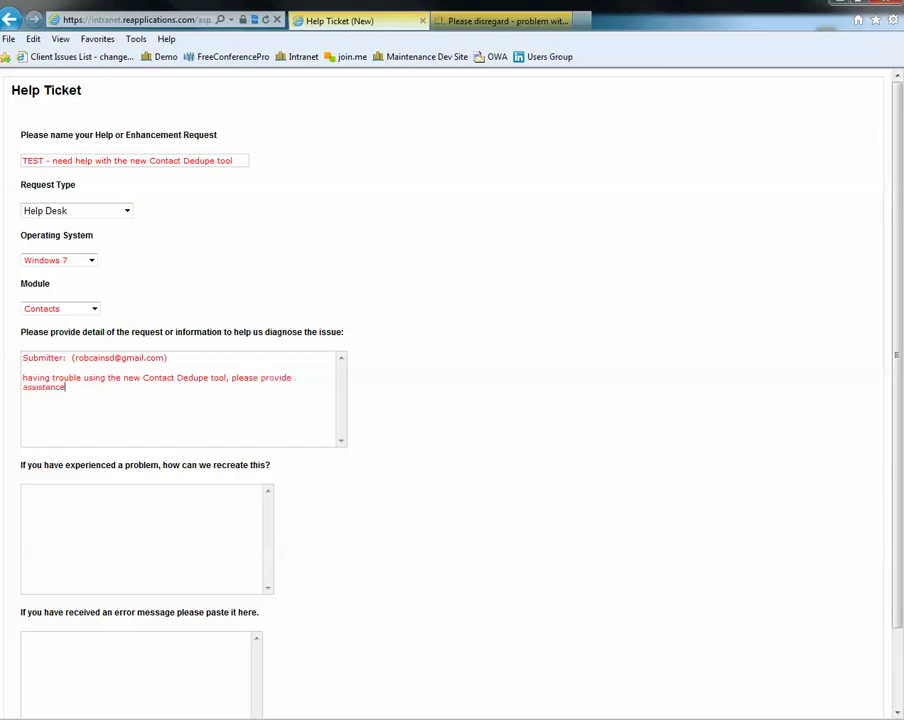
type(".")
scroll(450, 400, "down", 2)
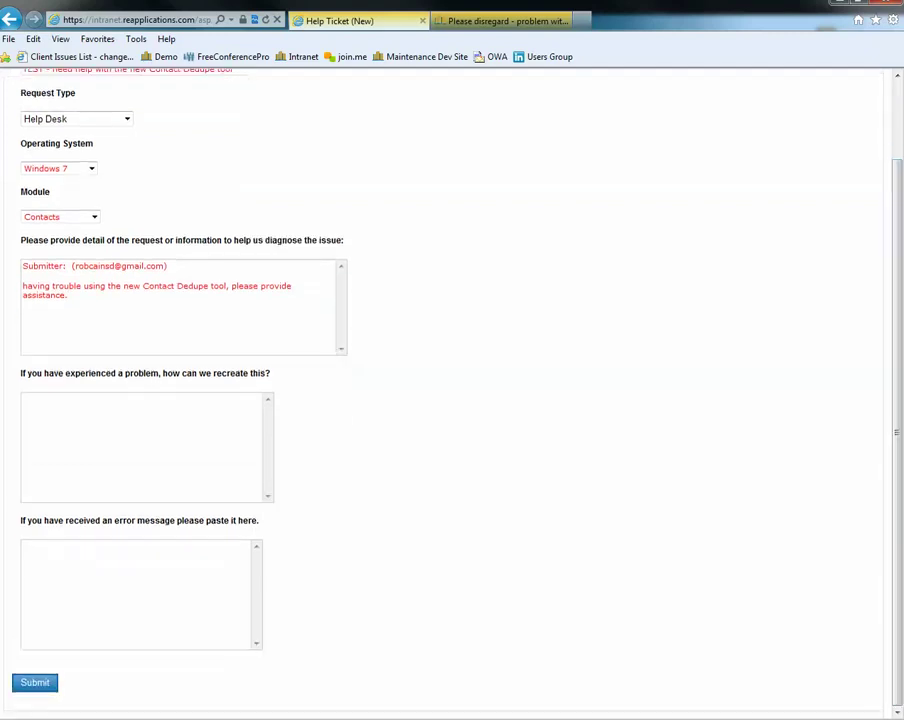
Submit the help ticket so it is logged as task 402973, Not Started
left_click(120, 430)
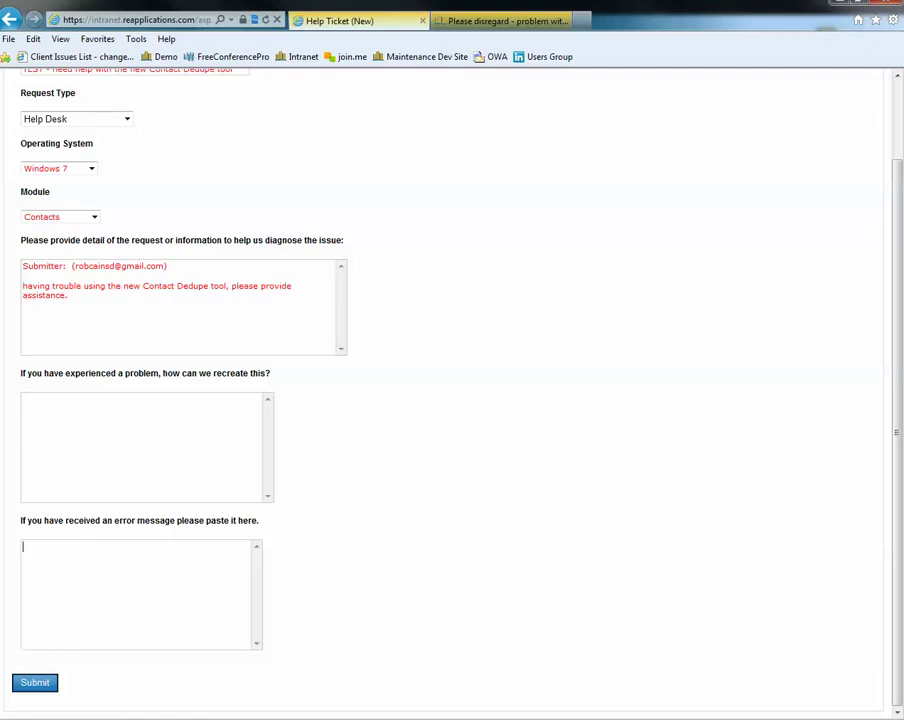
key("Tab")
key("Return")
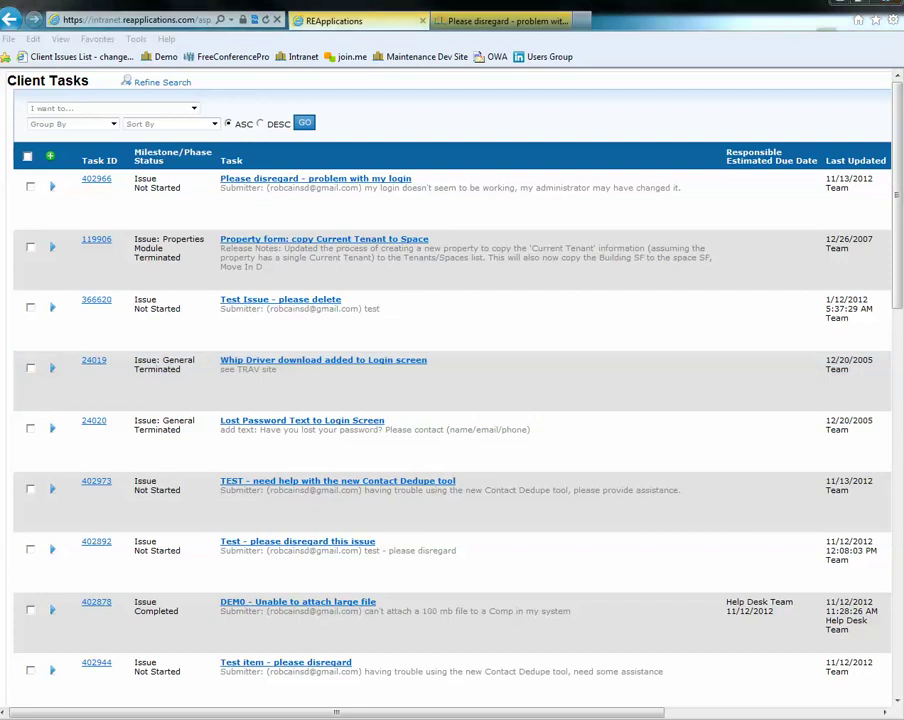
key("alt+Tab")
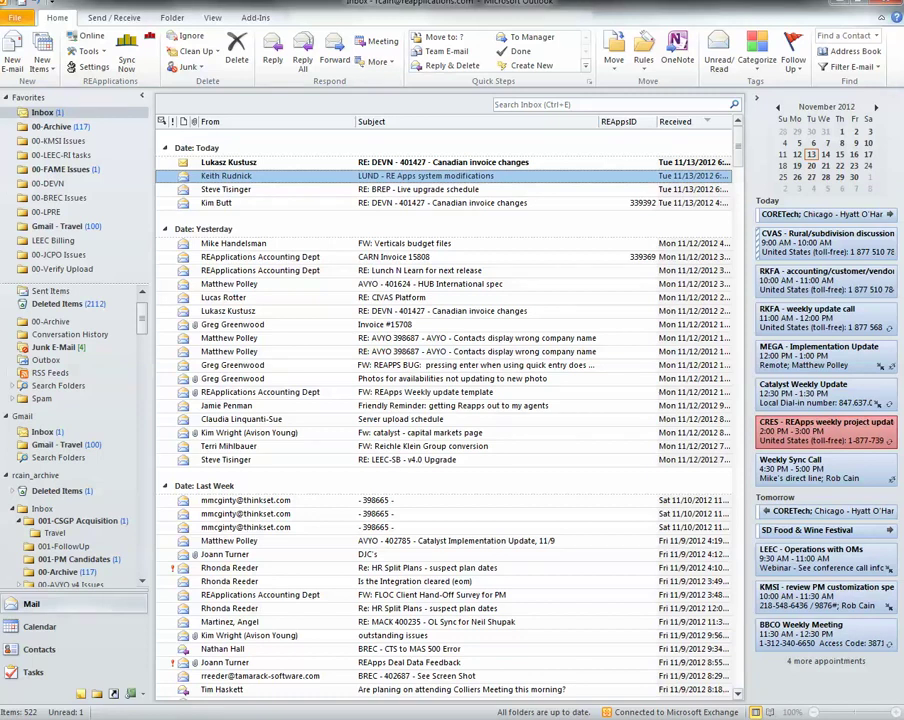
Open the BREC-CO 402973 confirmation email from the Gmail inbox and select the ID 402973
left_click(42, 431)
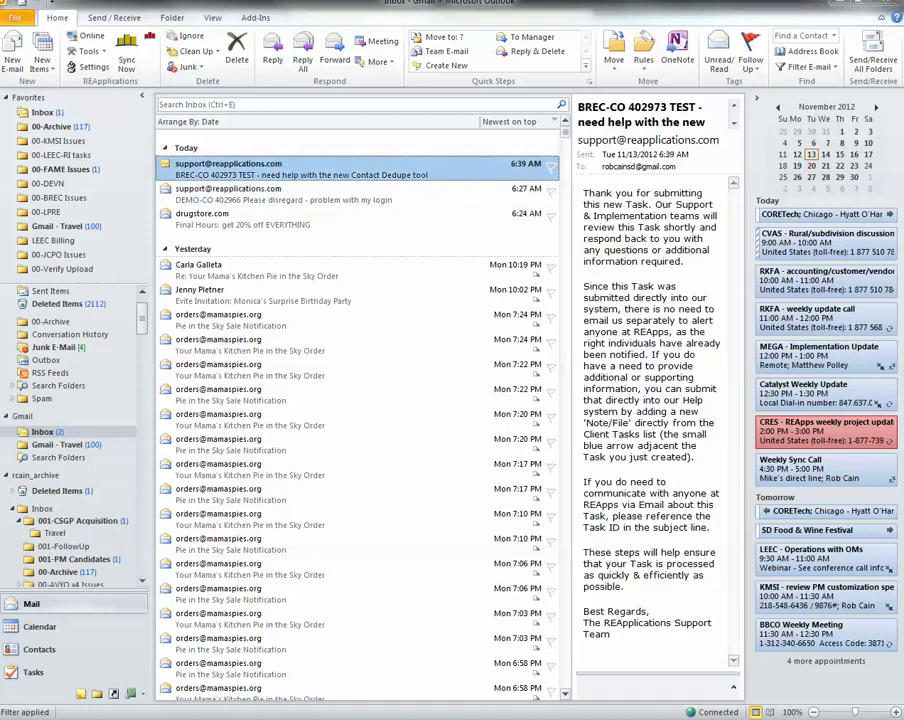
key("Return")
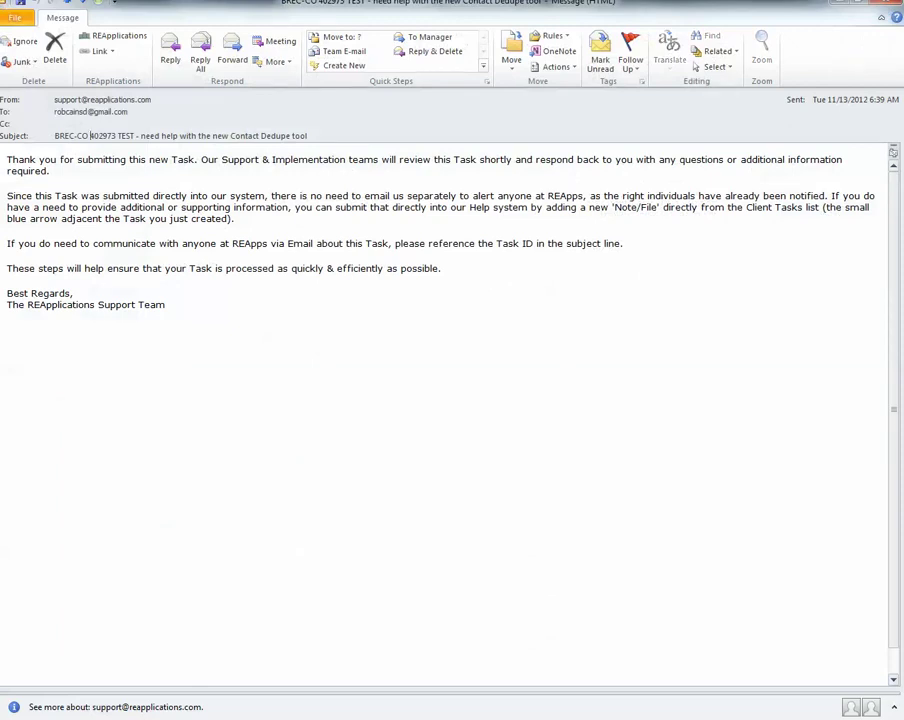
left_click_drag(90, 135, 116, 135)
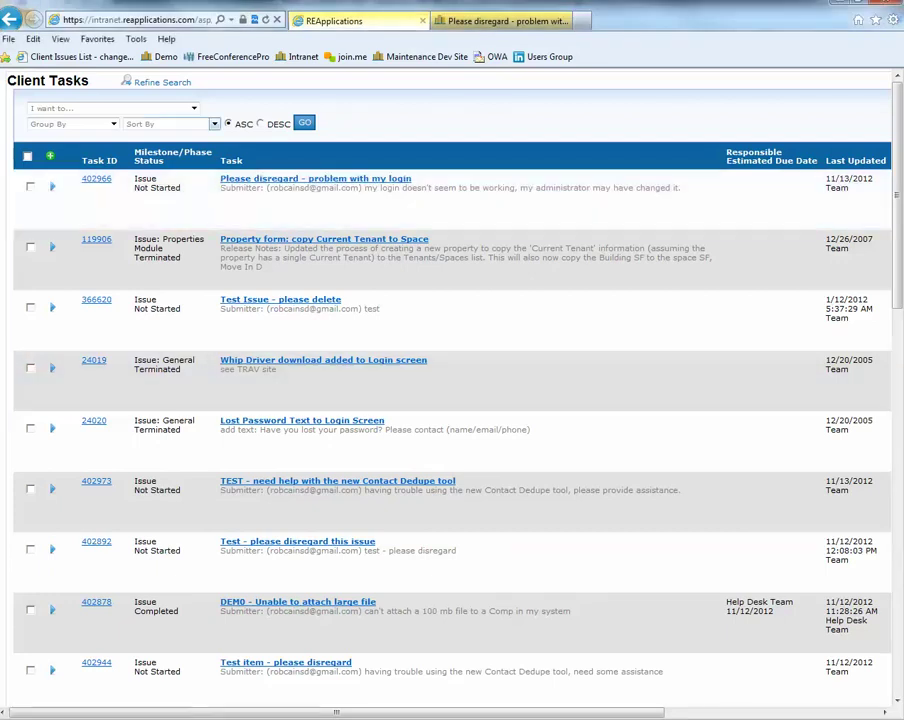
Back in the browser, show the Refine Search filters above the Client Tasks list
left_click(160, 83)
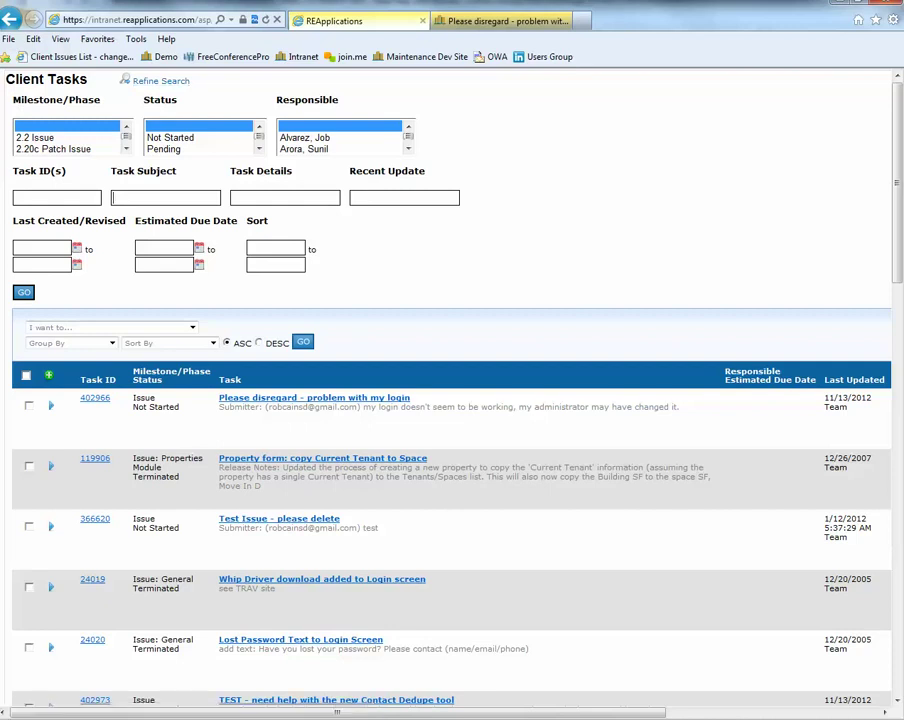
Search task subjects for 'dedupe' and open task 402973, the TEST Contact Dedupe ticket
type("dedupe")
key("Return")
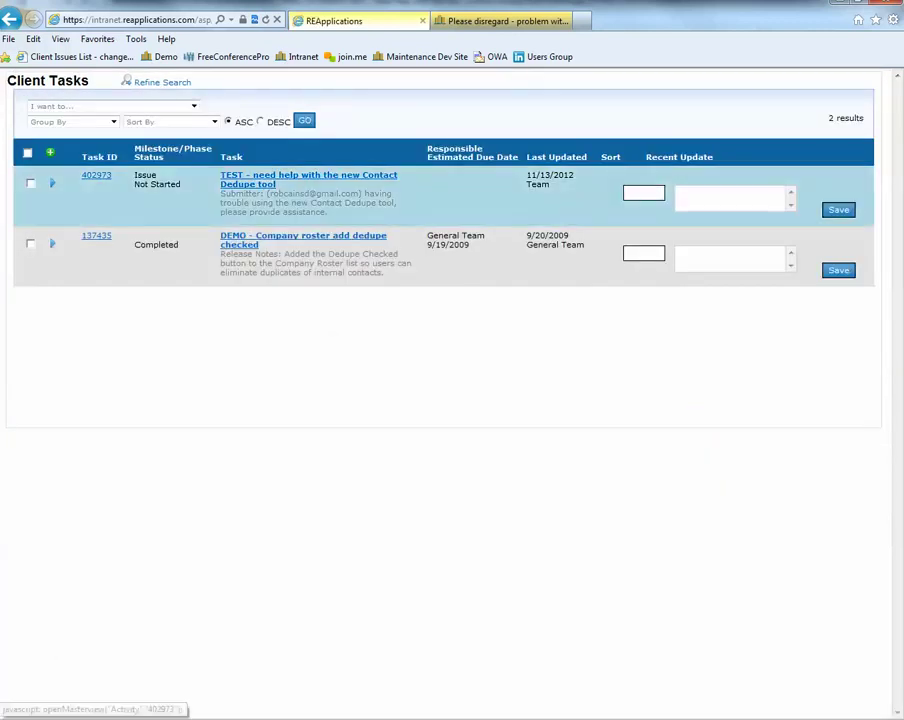
left_click(309, 178)
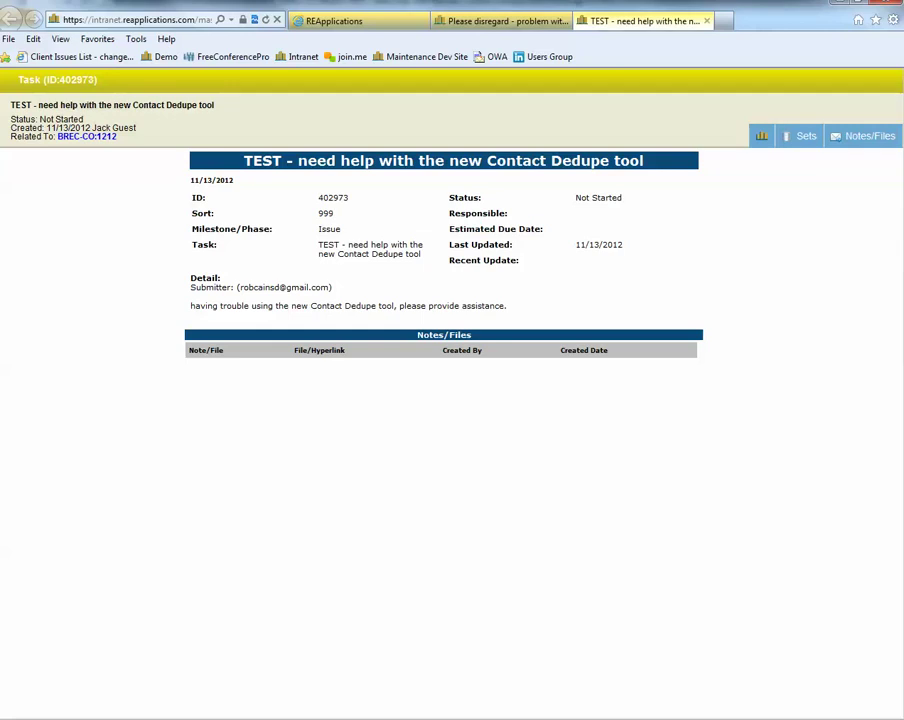
Open task 402973's Notes/Files list and start a new Note/File
left_click(866, 136)
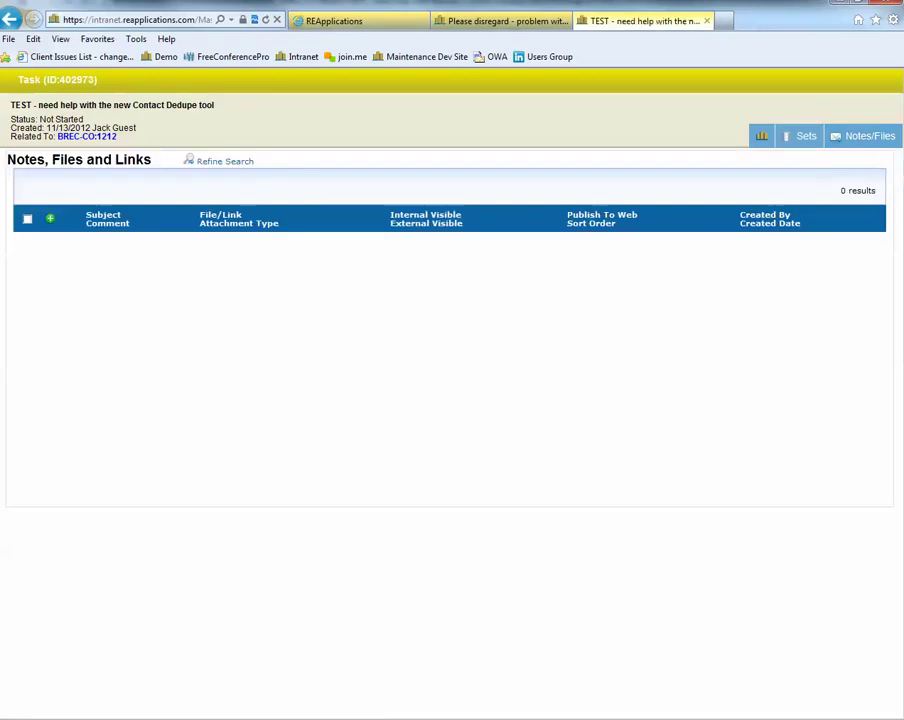
left_click(50, 218)
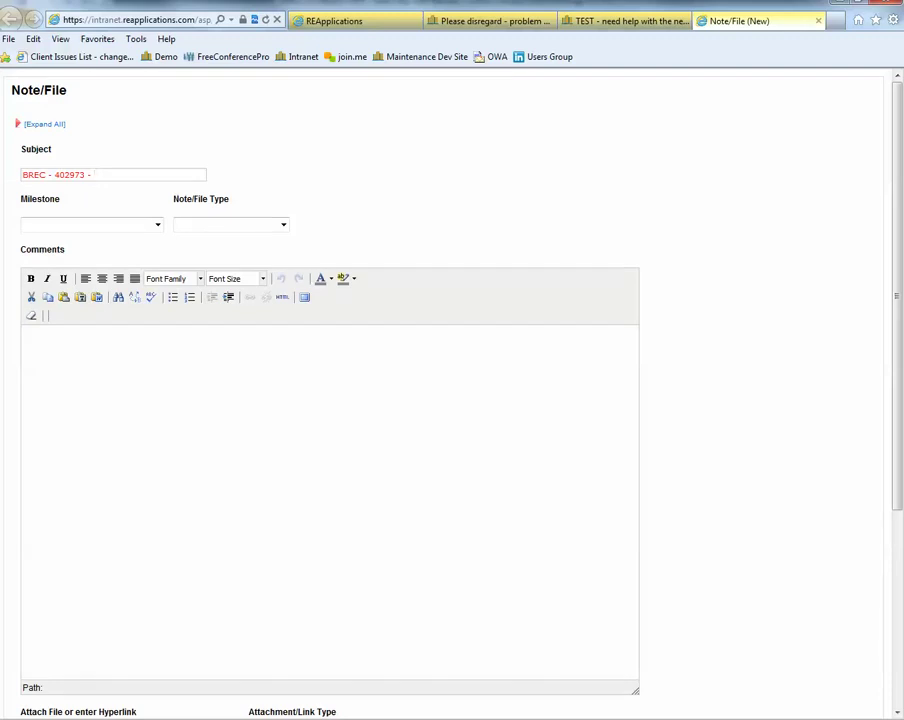
Enter the note subject 'examples from my workstation' and cancel the file upload without attaching anything
type("examples from my worksta")
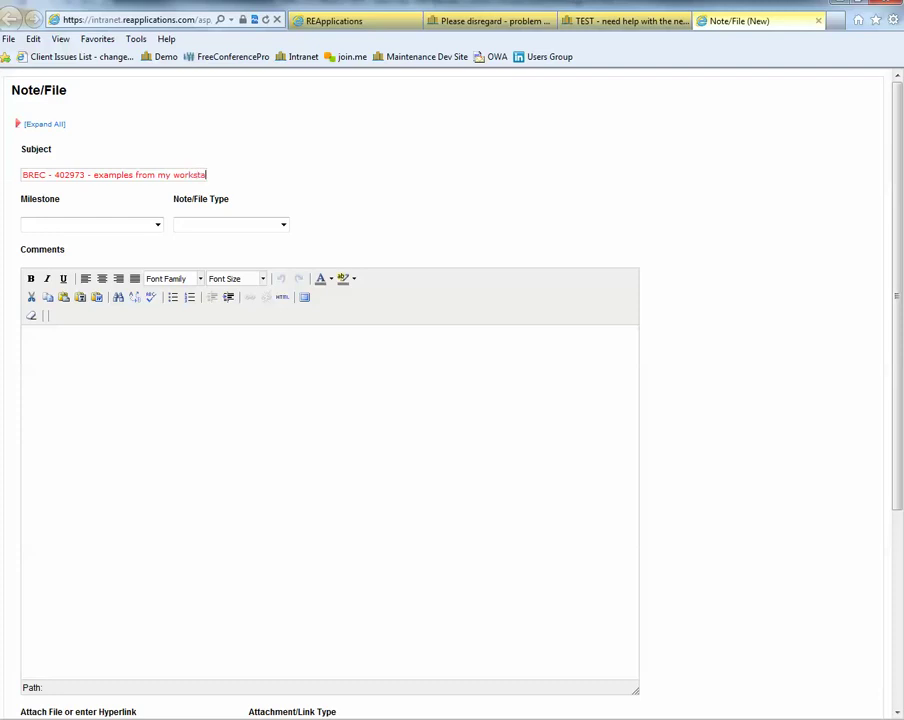
type("tion")
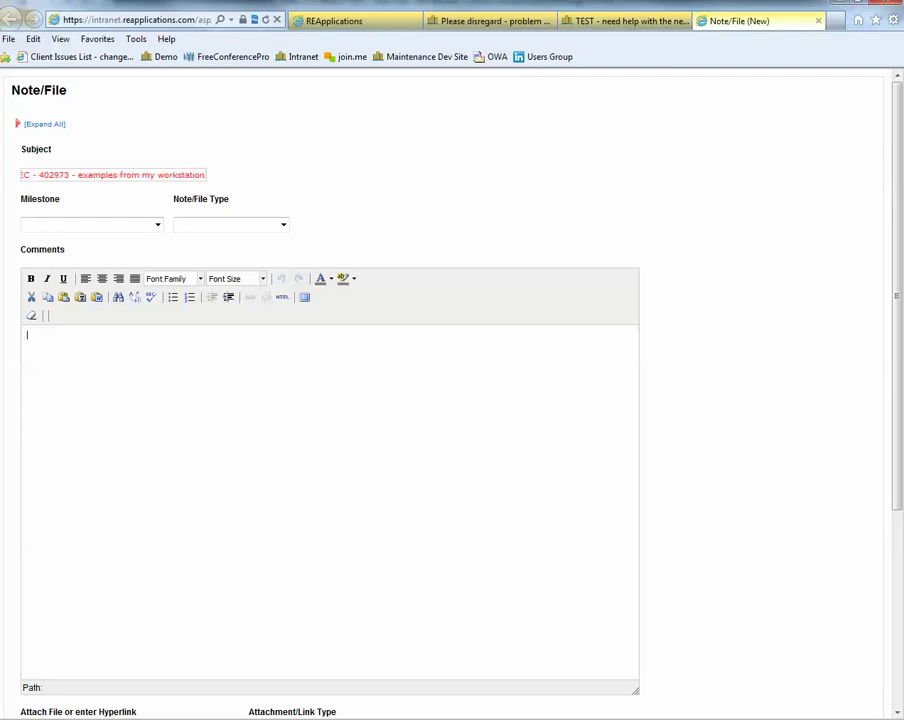
scroll(450, 400, "down", 5)
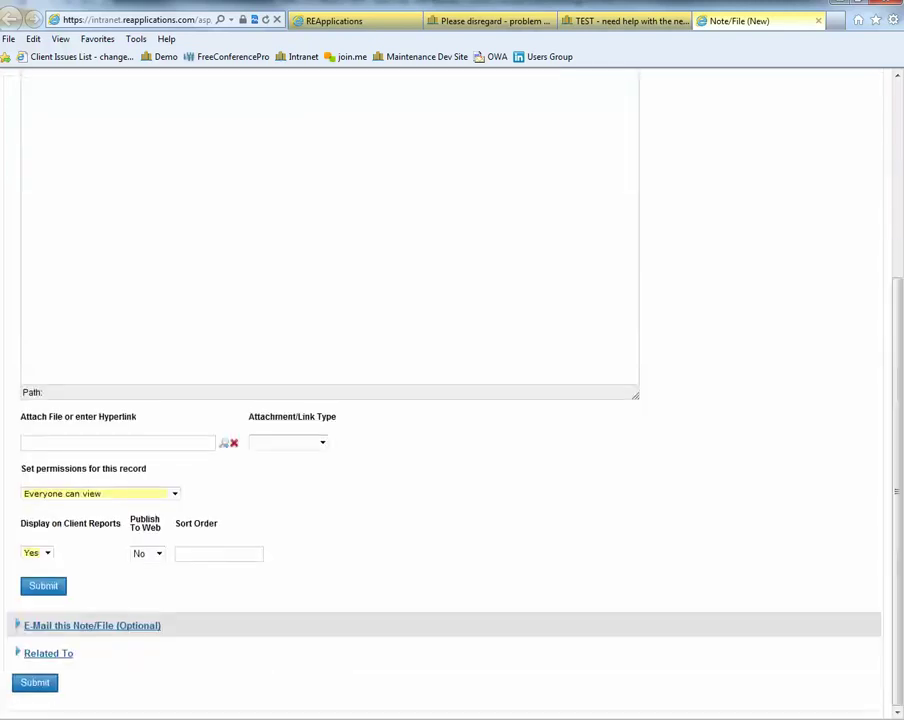
left_click(224, 443)
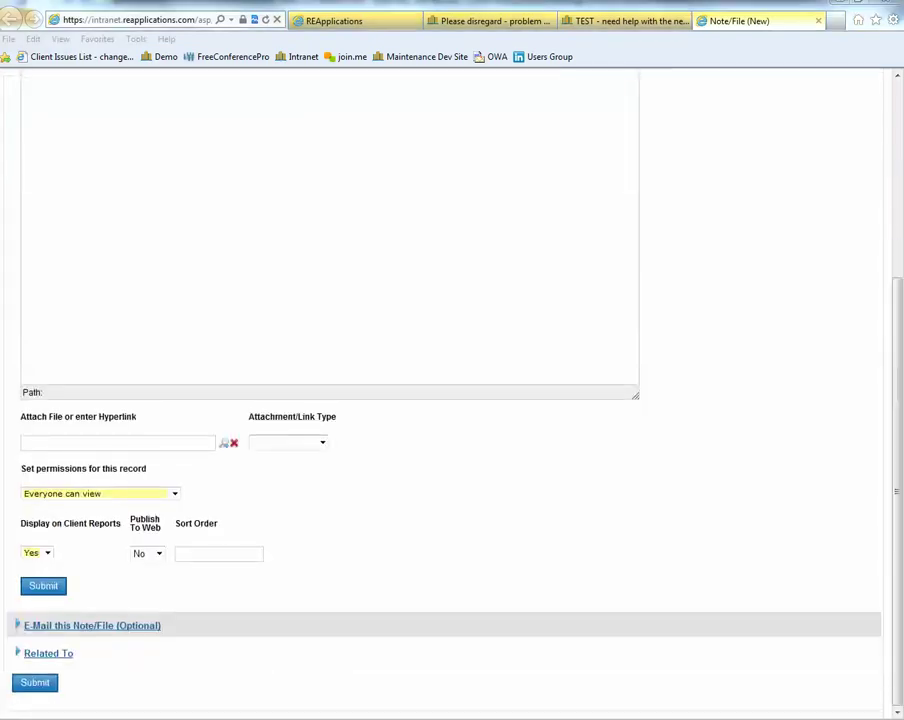
left_click(377, 439)
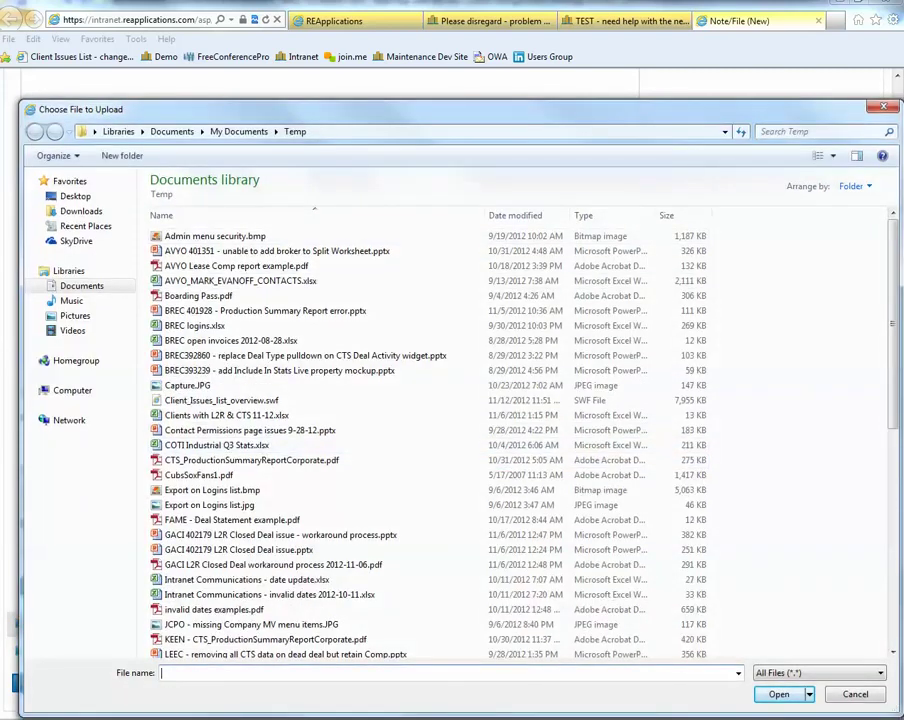
key("Escape")
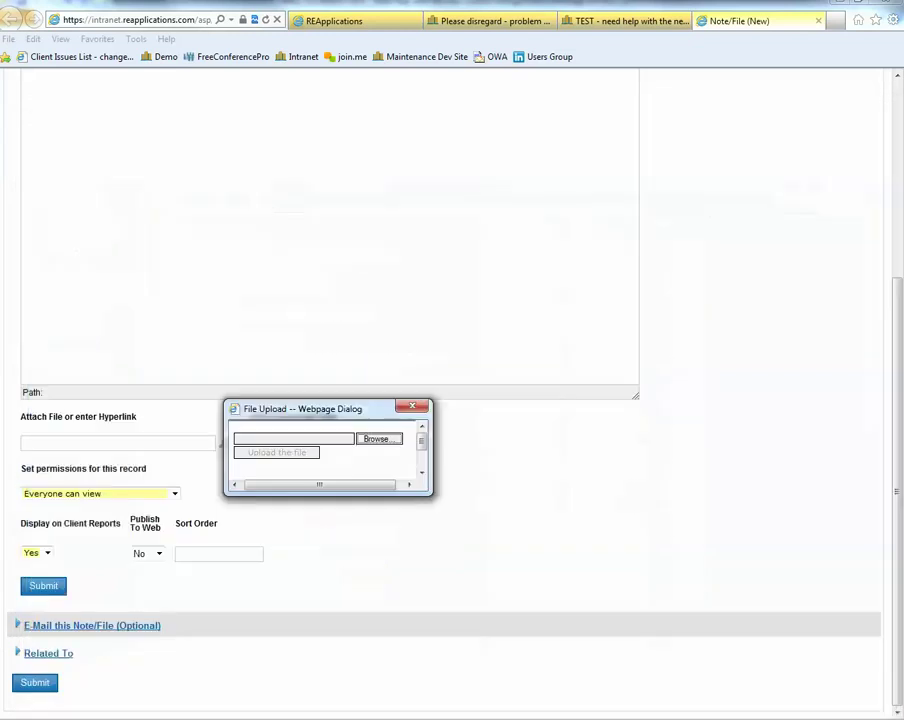
key("Escape")
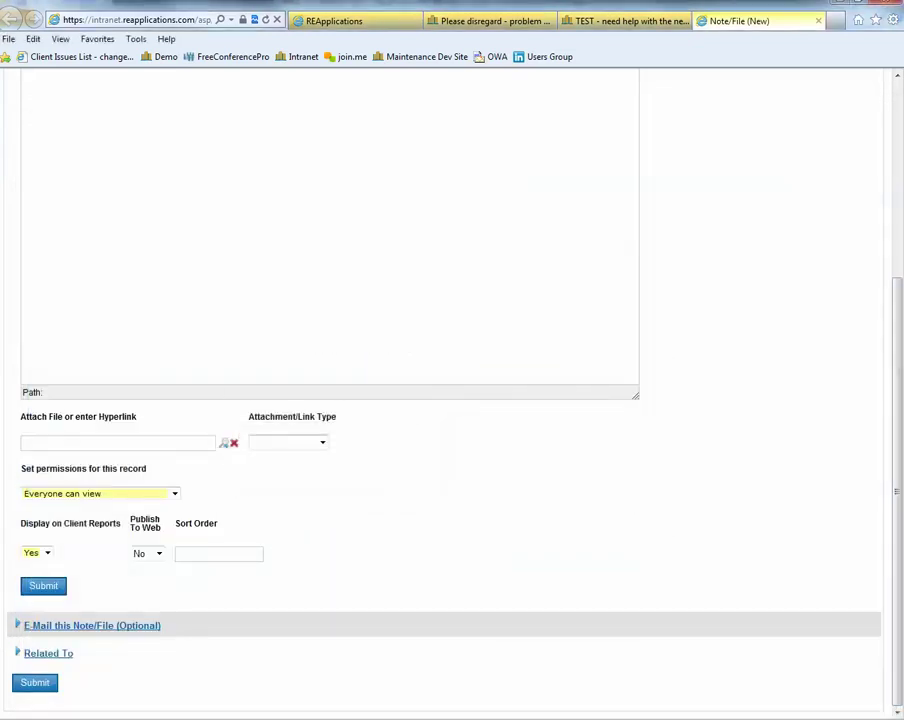
Set the note to be e-mailed to one staff member, with two colleagues on CC
left_click(92, 625)
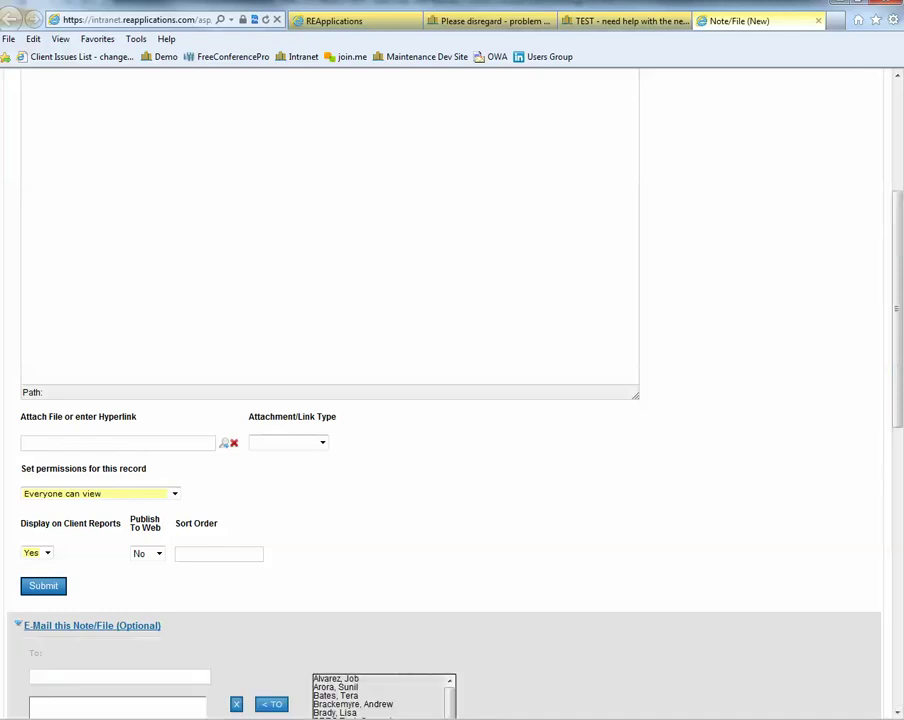
scroll(450, 450, "down", 1)
scroll(450, 400, "down", 3)
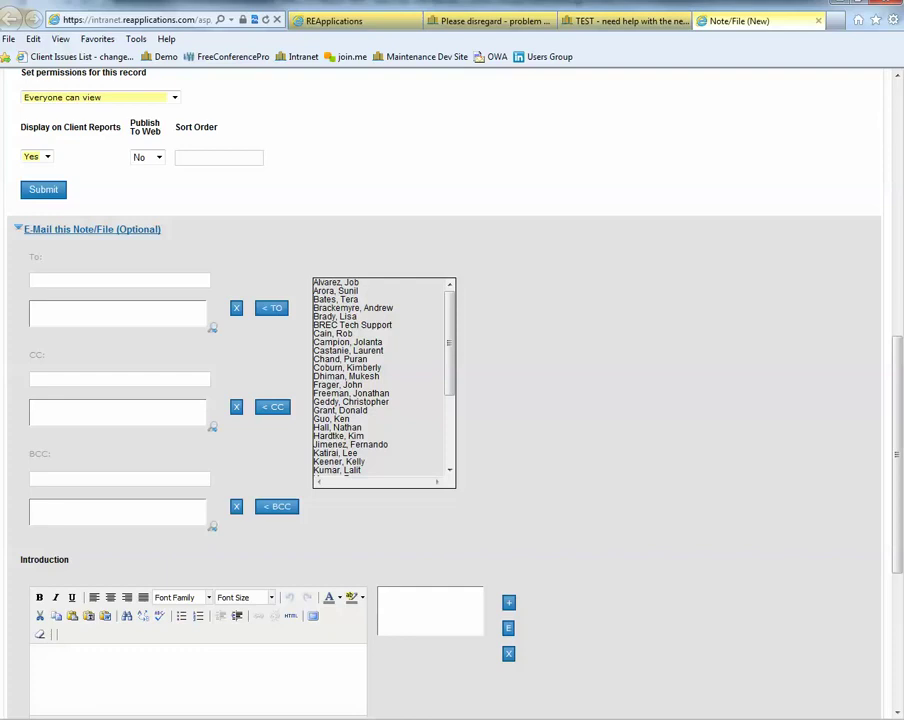
left_click(340, 333)
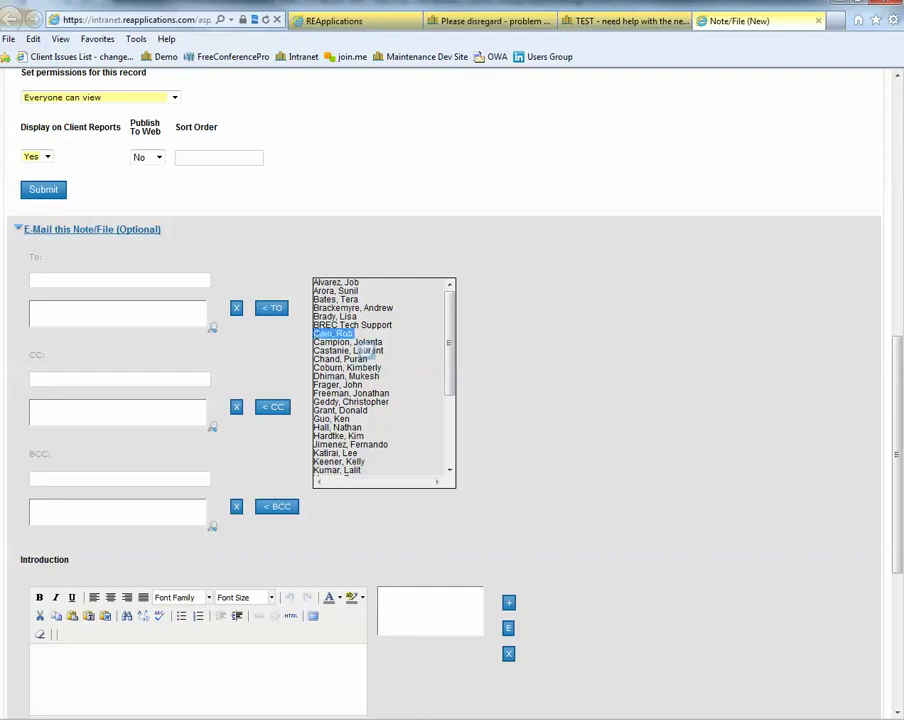
left_click(272, 308)
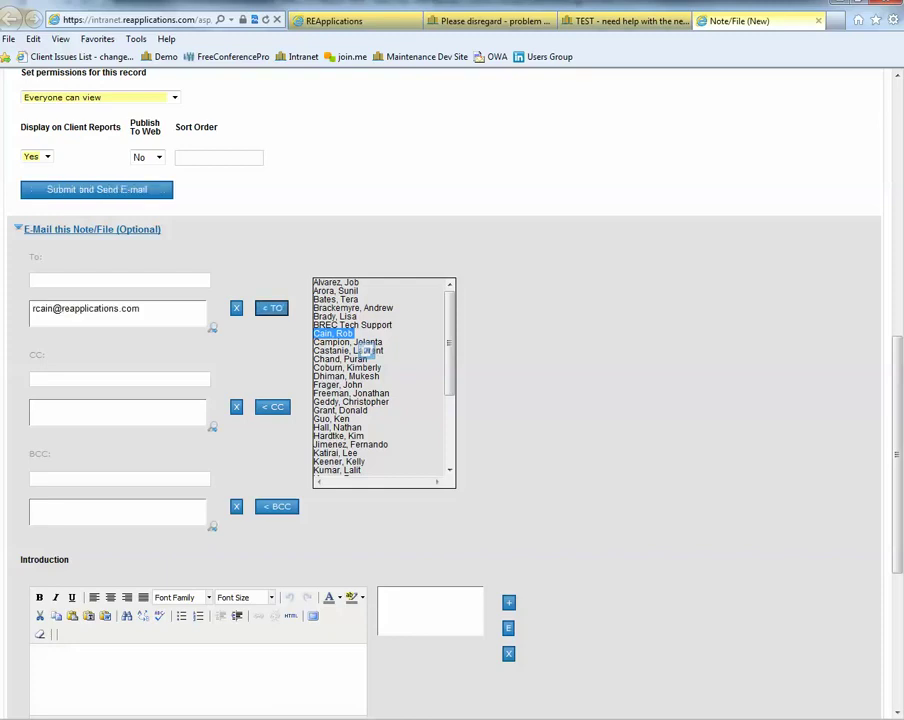
scroll(365, 350, "down", 2)
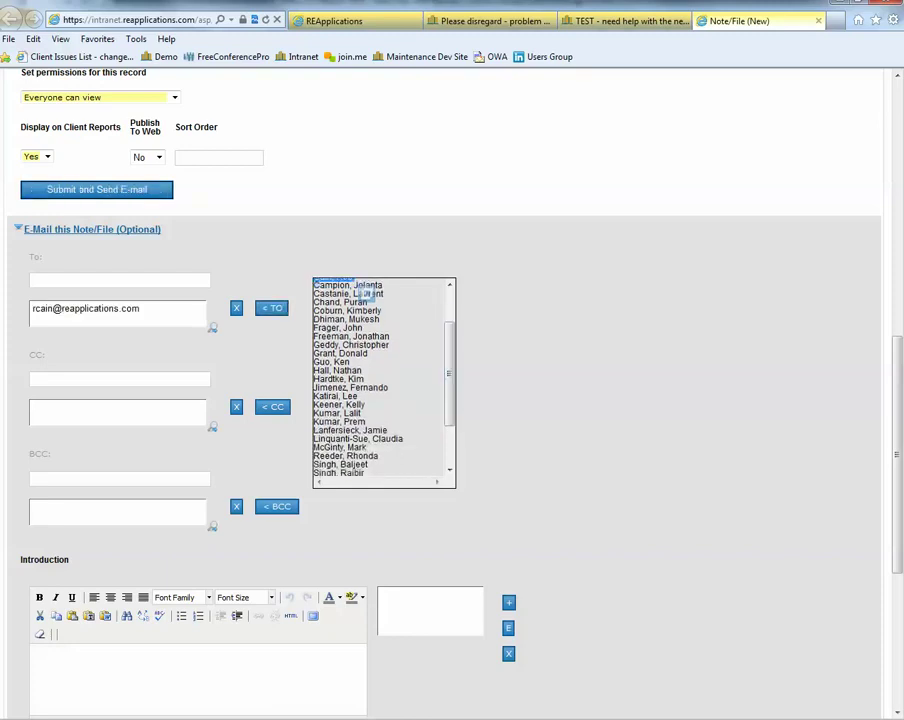
left_click(337, 370)
left_click(272, 406)
scroll(325, 348, "down", 1)
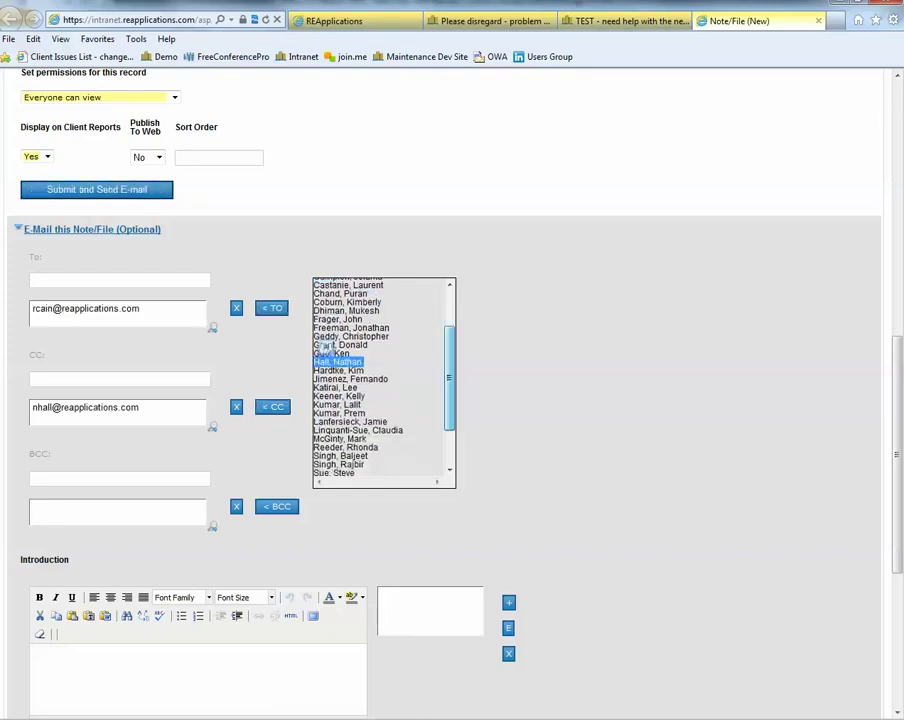
scroll(325, 348, "down", 2)
left_click(350, 415)
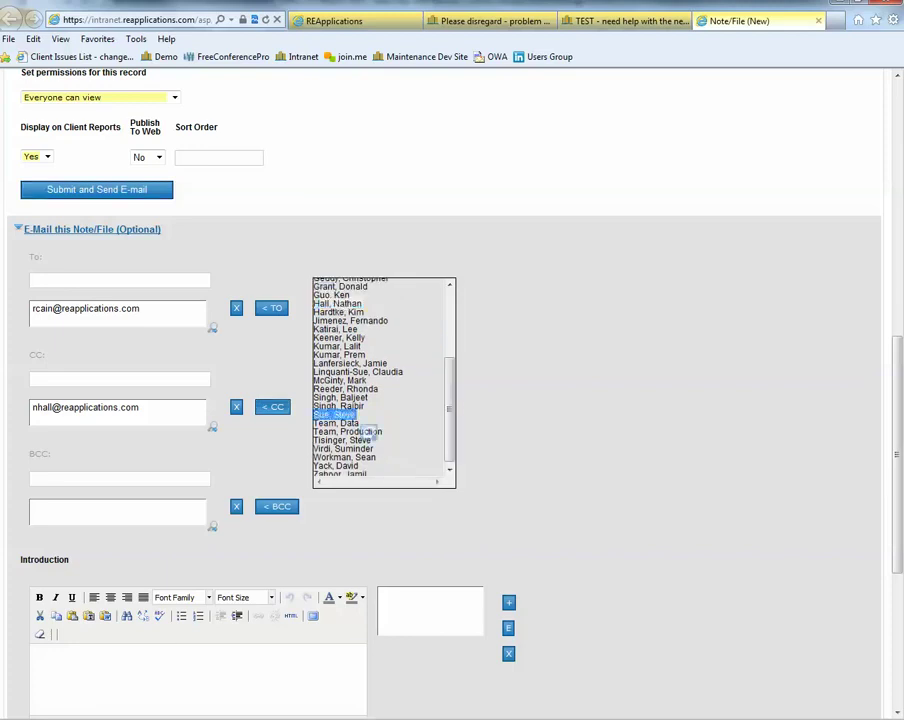
left_click(272, 406)
Add the comment 'disregard - just a test' and submit the note with its e-mail
scroll(370, 432, "up", 7)
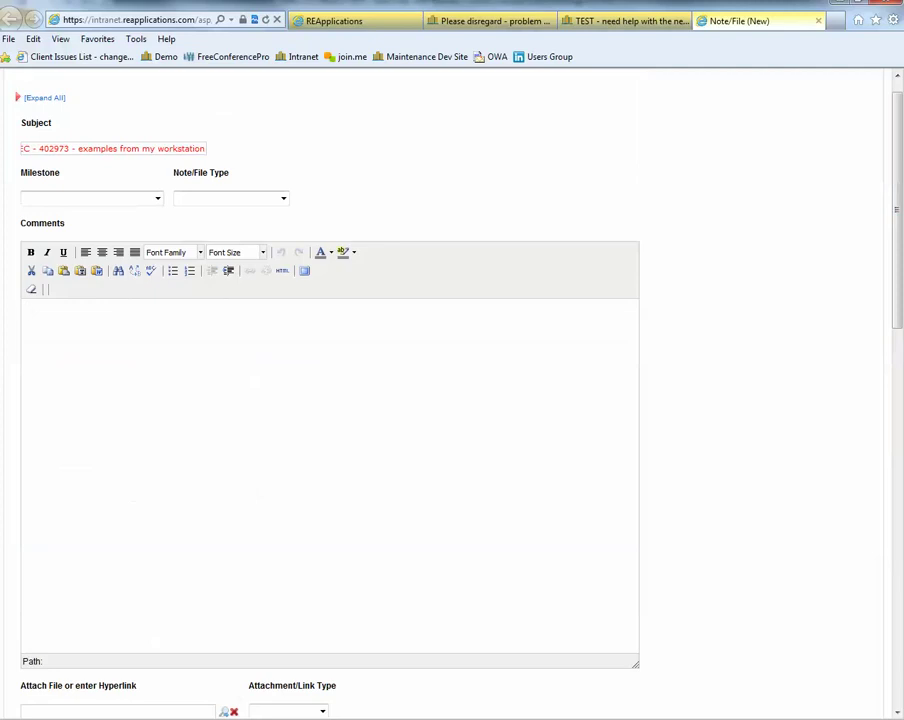
type("disregard - just a test")
scroll(450, 400, "down", 6)
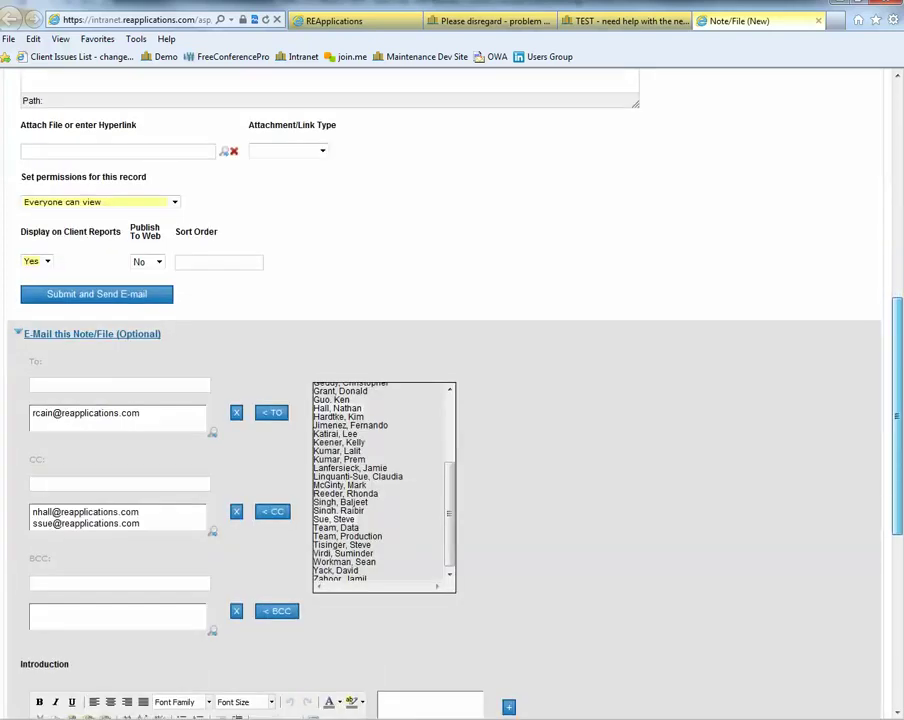
scroll(450, 400, "down", 2)
scroll(450, 400, "down", 3)
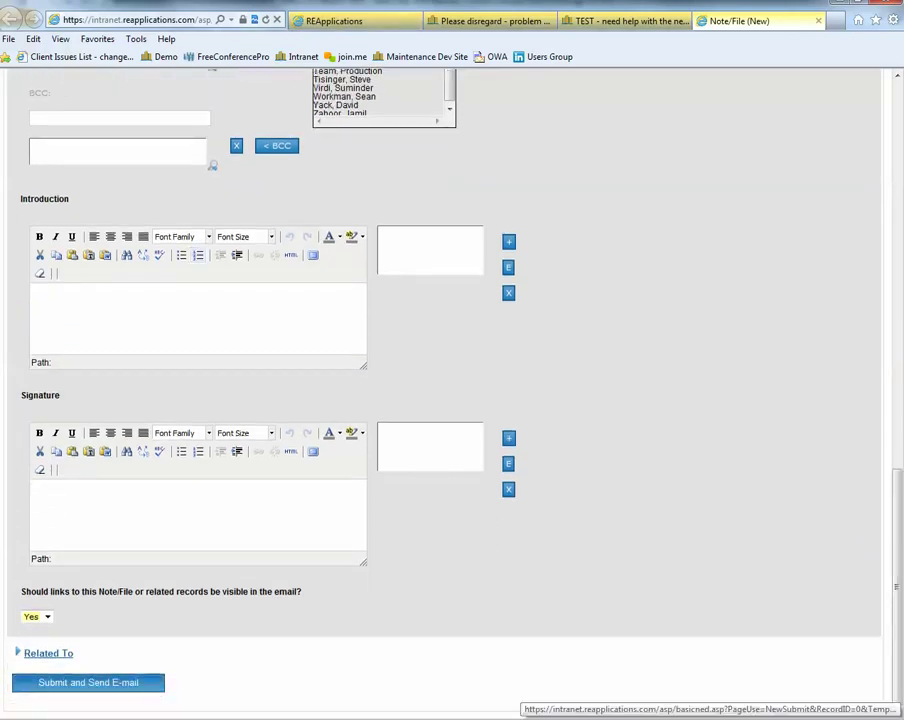
left_click(88, 682)
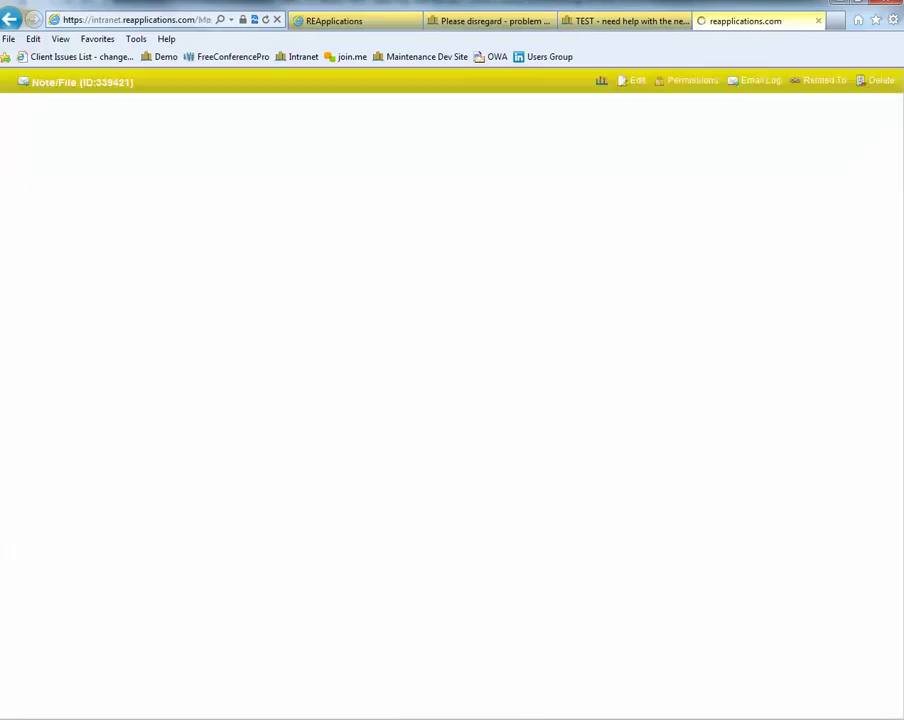
Close the finished submission tab and switch back to the Client Tasks list tab
left_click(818, 20)
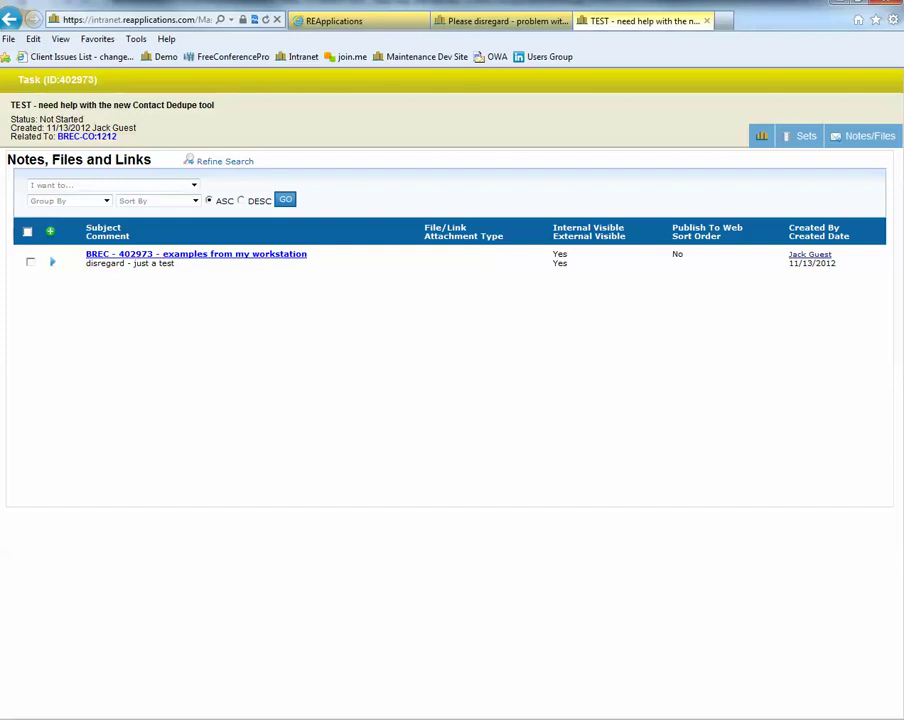
left_click(340, 20)
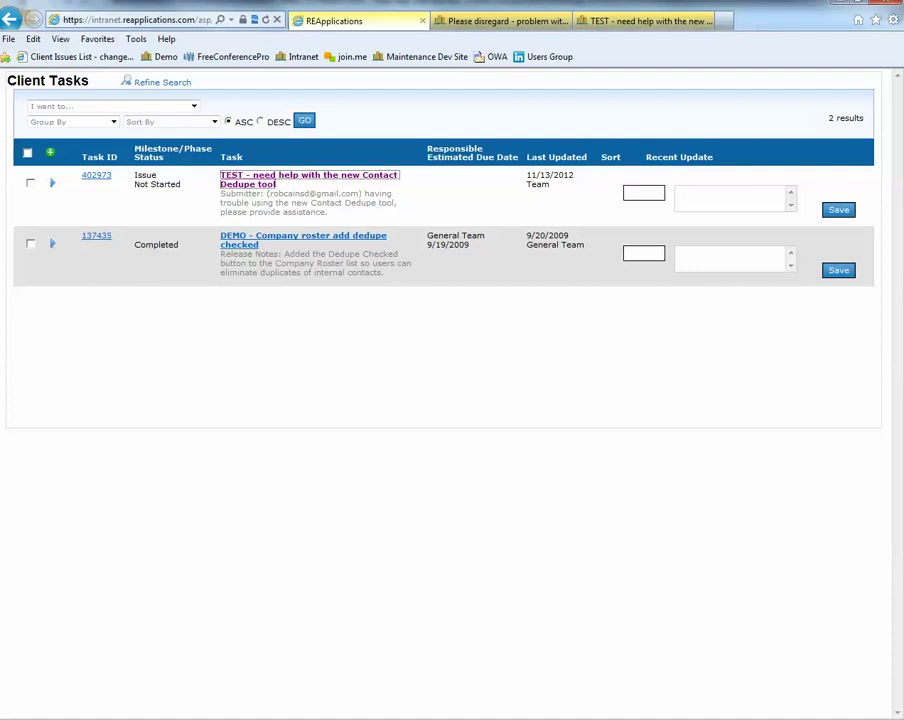
Remove 'dedupe' from the Task Subject filter and rerun the search to list all tasks
left_click(162, 82)
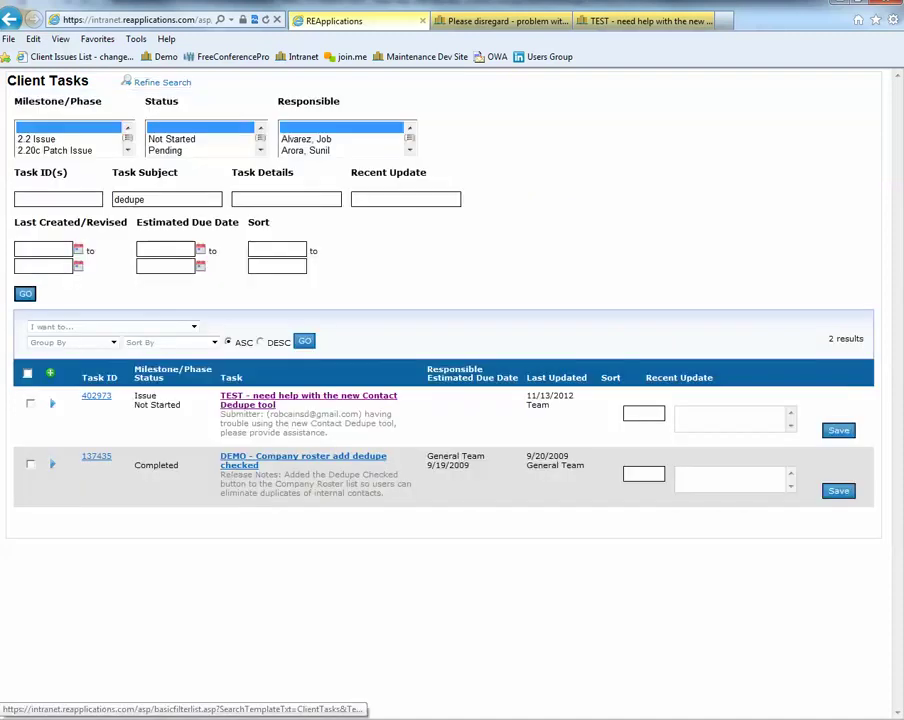
key("BackSpace")
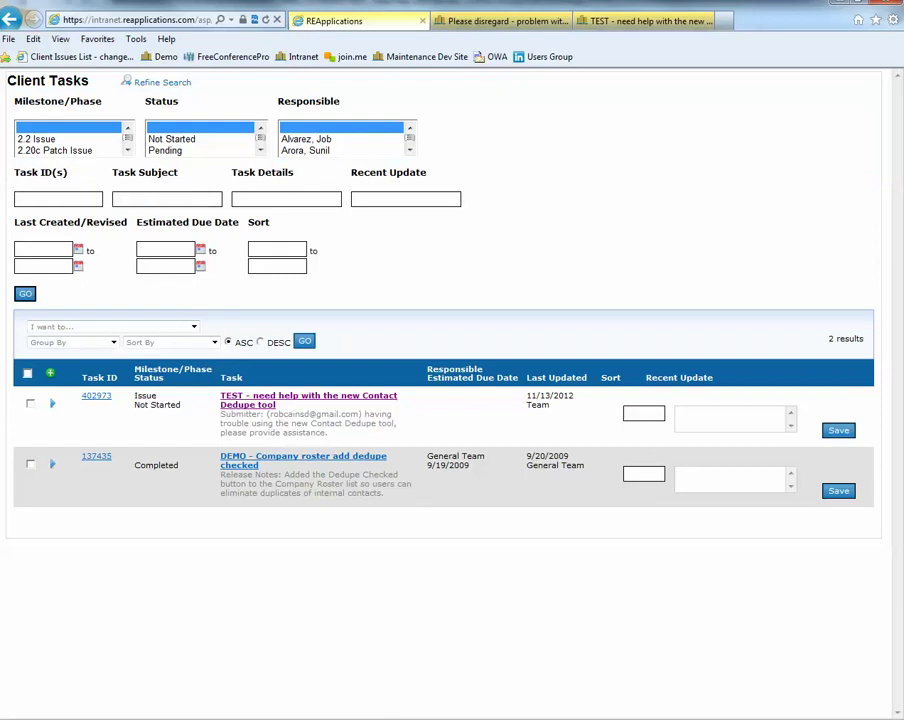
left_click(25, 293)
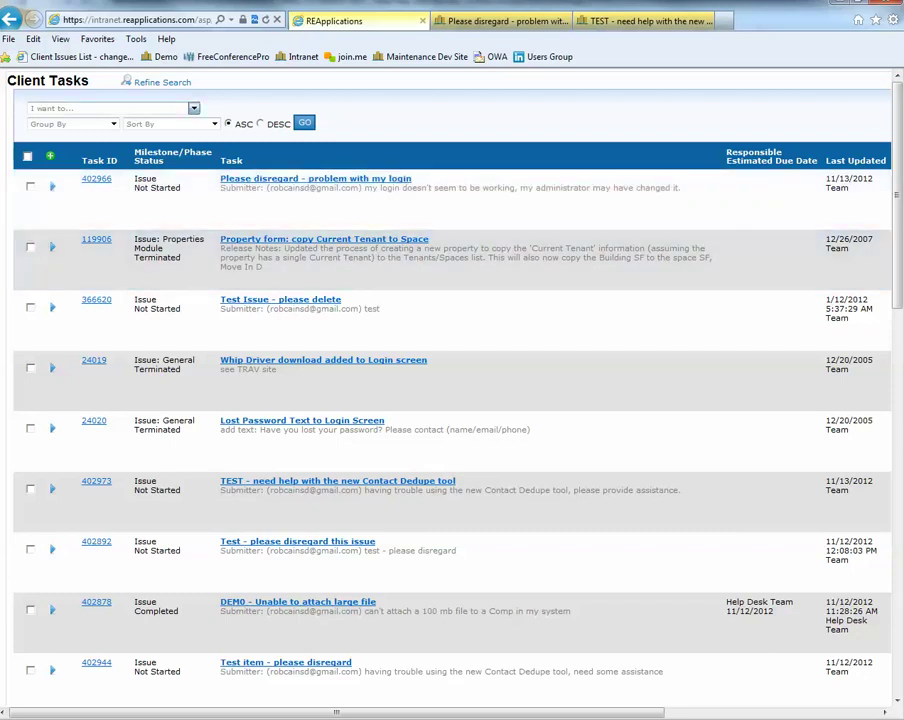
Select all tasks and choose Export All records in the list from the actions menu
left_click(110, 108)
key("Escape")
left_click(27, 155)
left_click(110, 108)
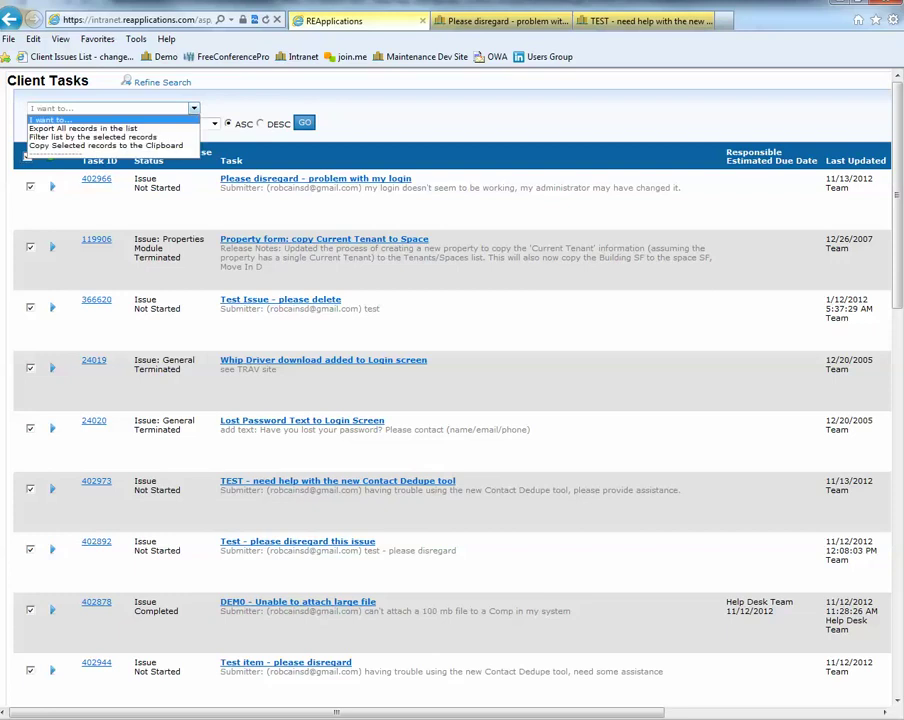
key("Down")
key("Return")
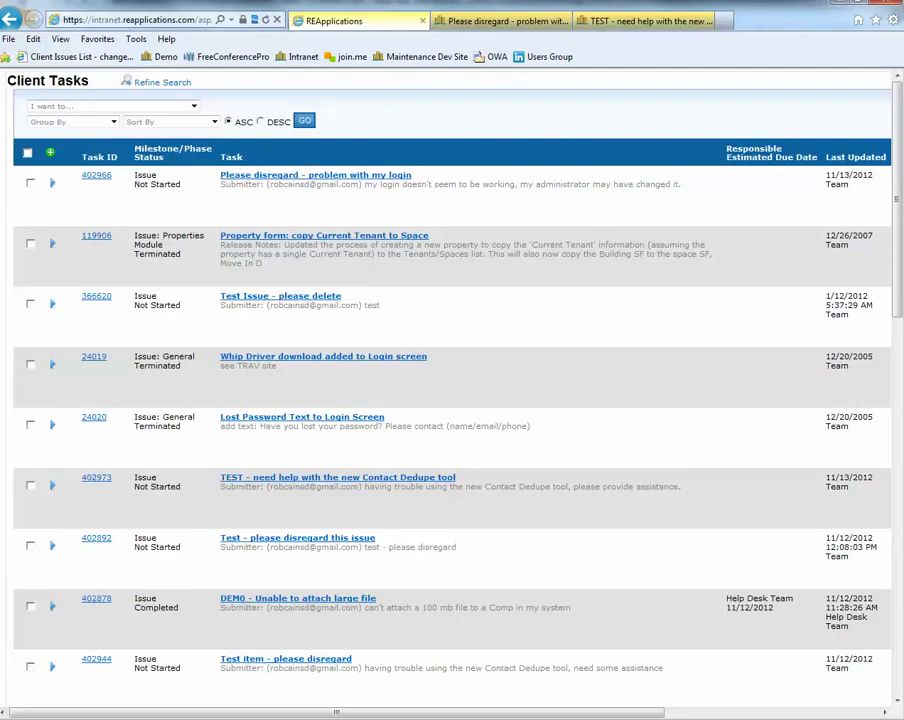
left_click(194, 106)
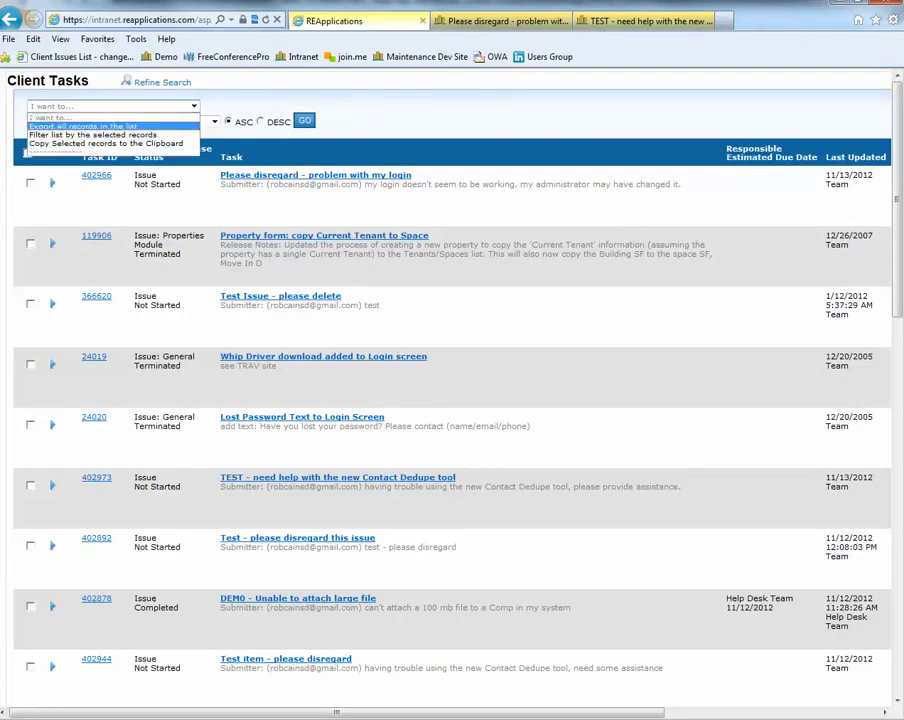
key("Return")
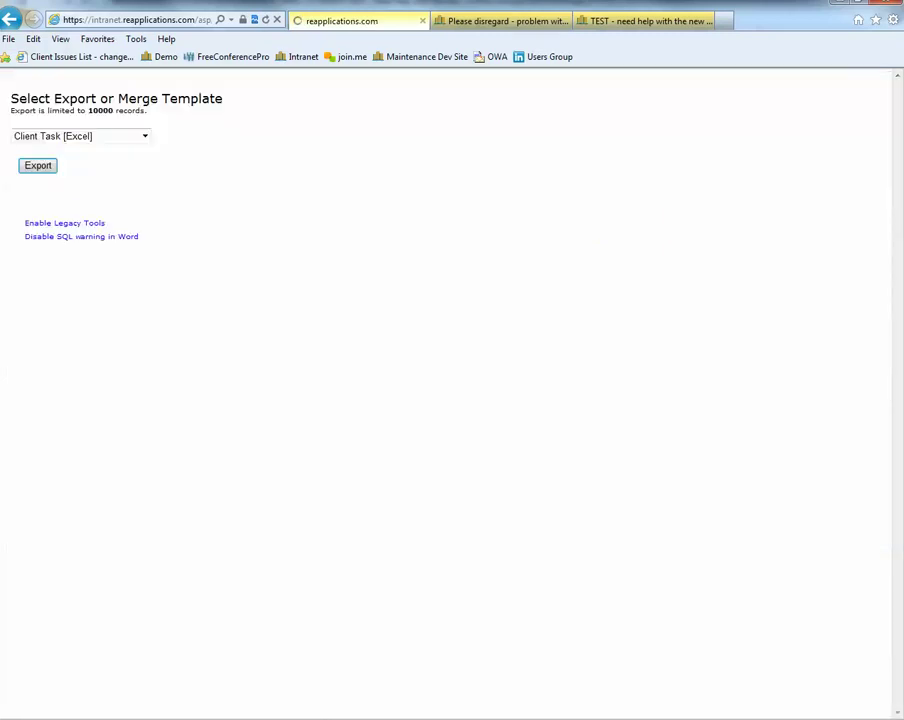
Export with the Client Task [Excel] template and open ClientTasksExport1352817812047.csv from the download bar
left_click(145, 136)
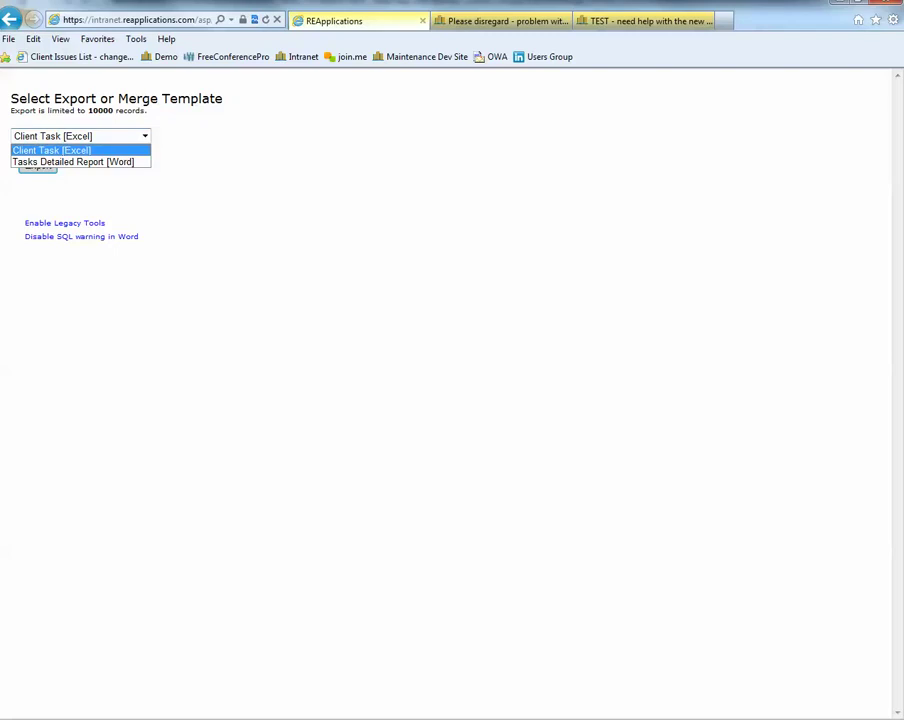
key("Return")
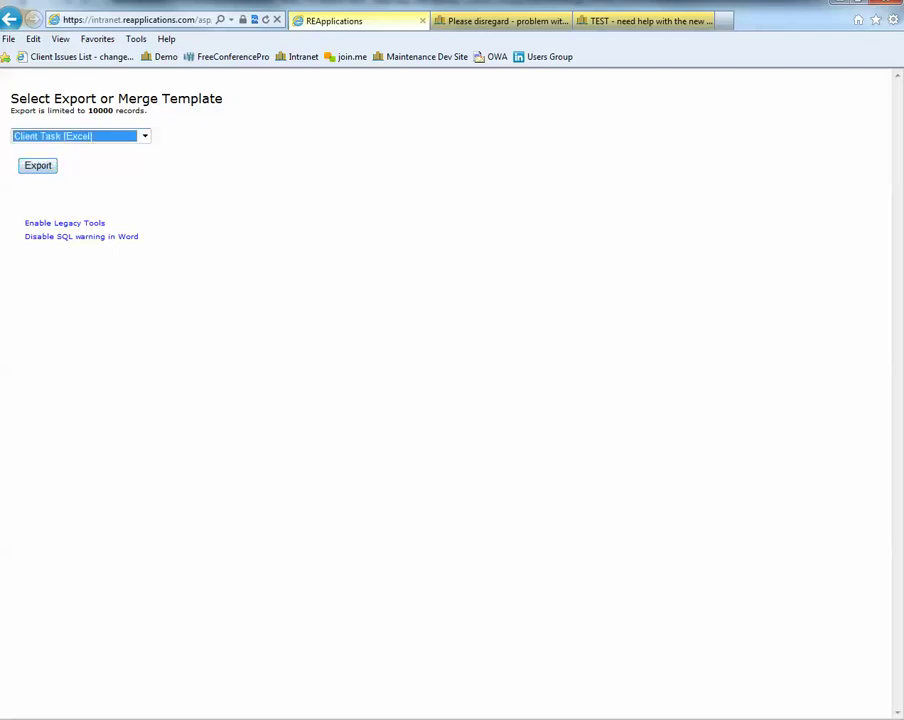
left_click(38, 166)
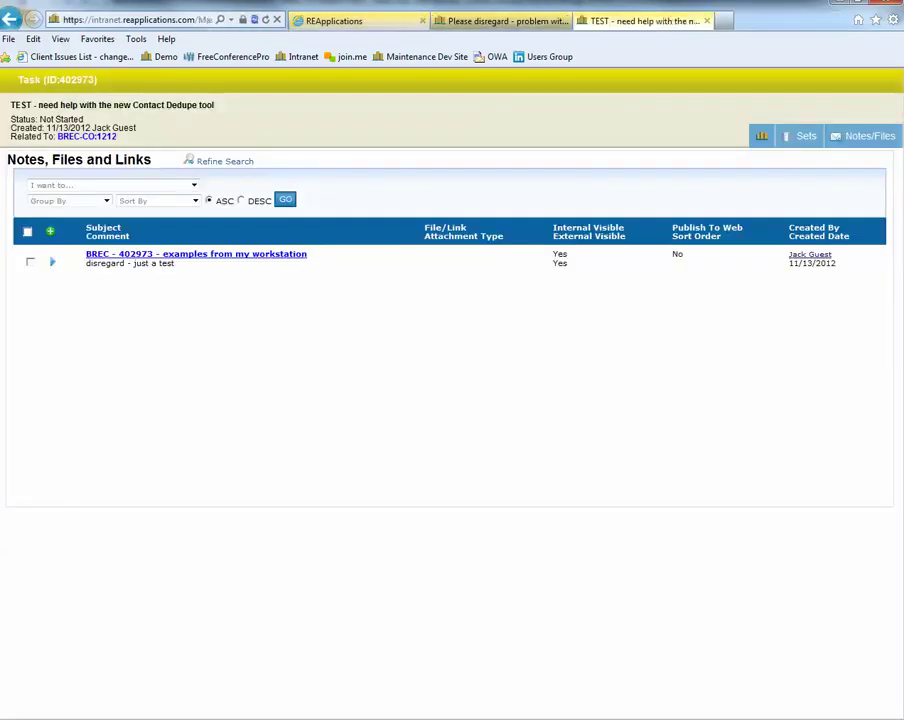
left_click(493, 21)
left_click(350, 21)
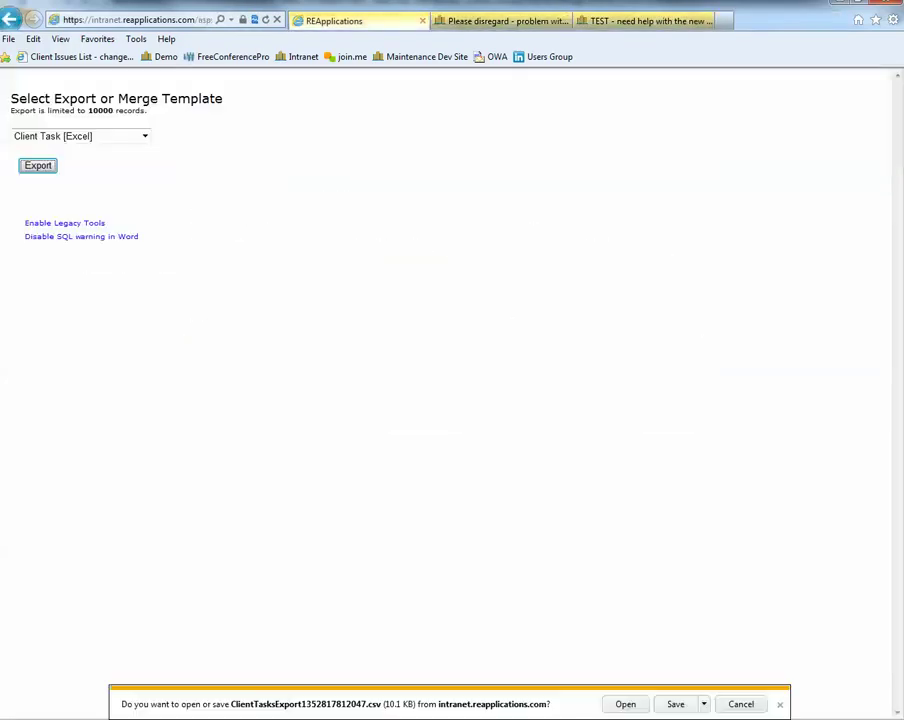
left_click(625, 704)
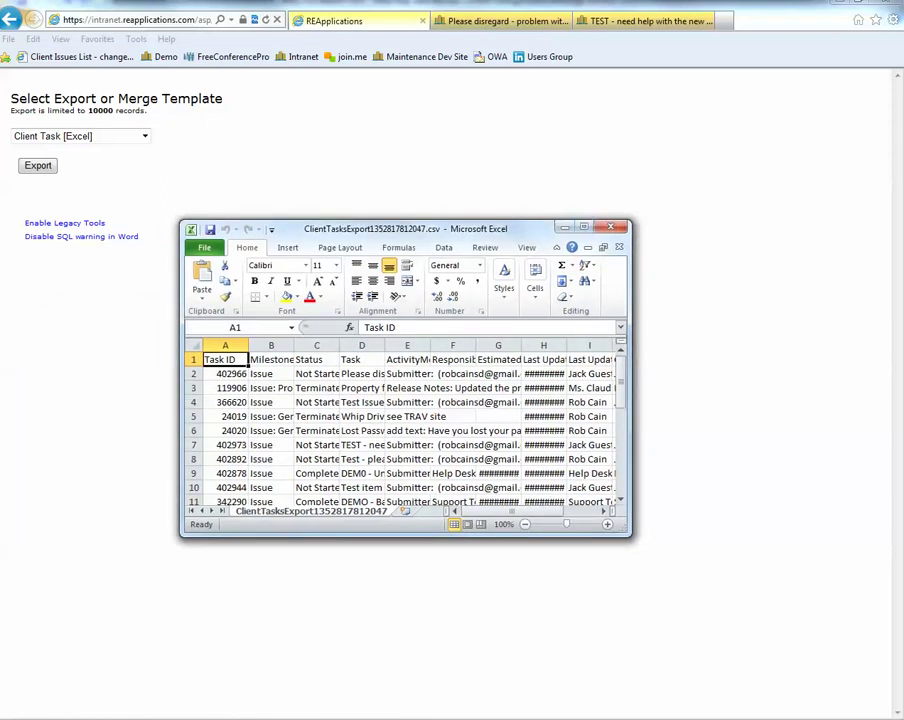
Widen the Excel window to review the exported rows, then go back to Client Tasks in the browser
left_click_drag(631, 420, 848, 420)
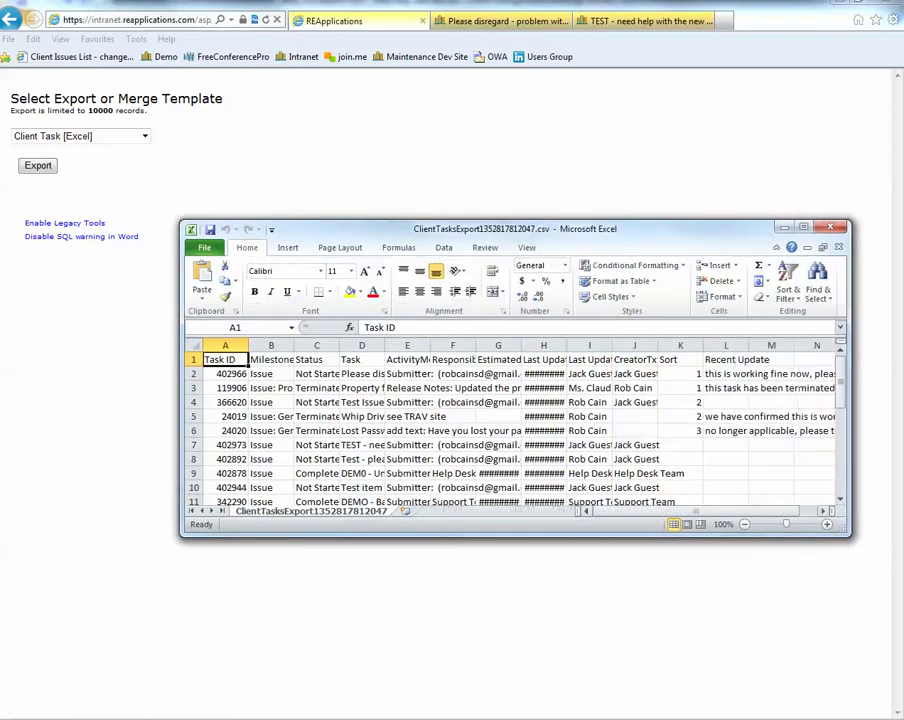
mouse_move(840, 362)
left_mouse_down()
mouse_move(840, 396)
mouse_move(840, 335)
mouse_move(840, 350)
left_mouse_up()
left_click(170, 265)
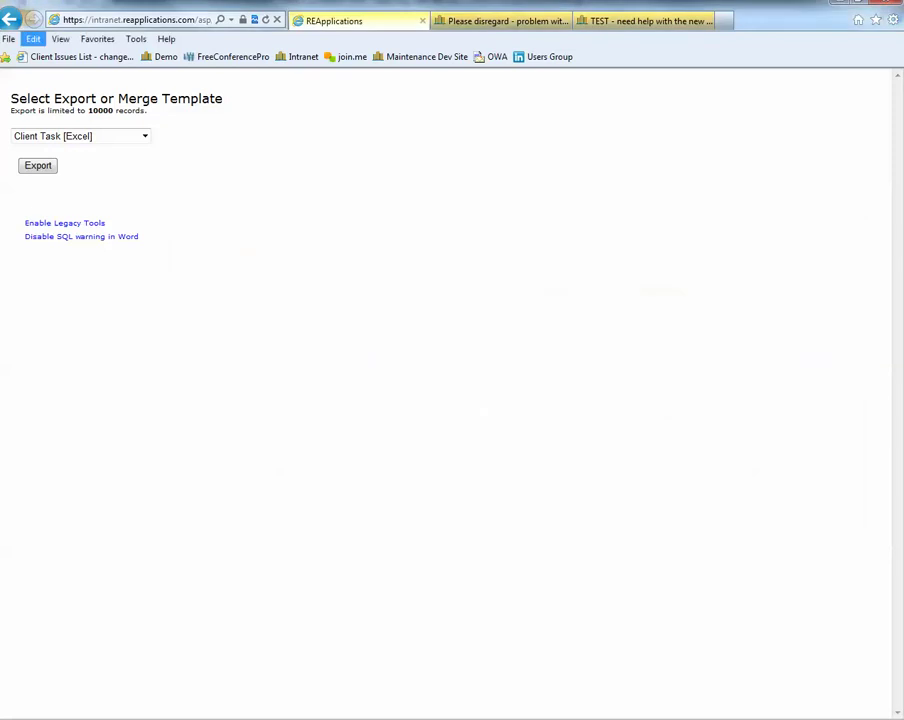
left_click(38, 165)
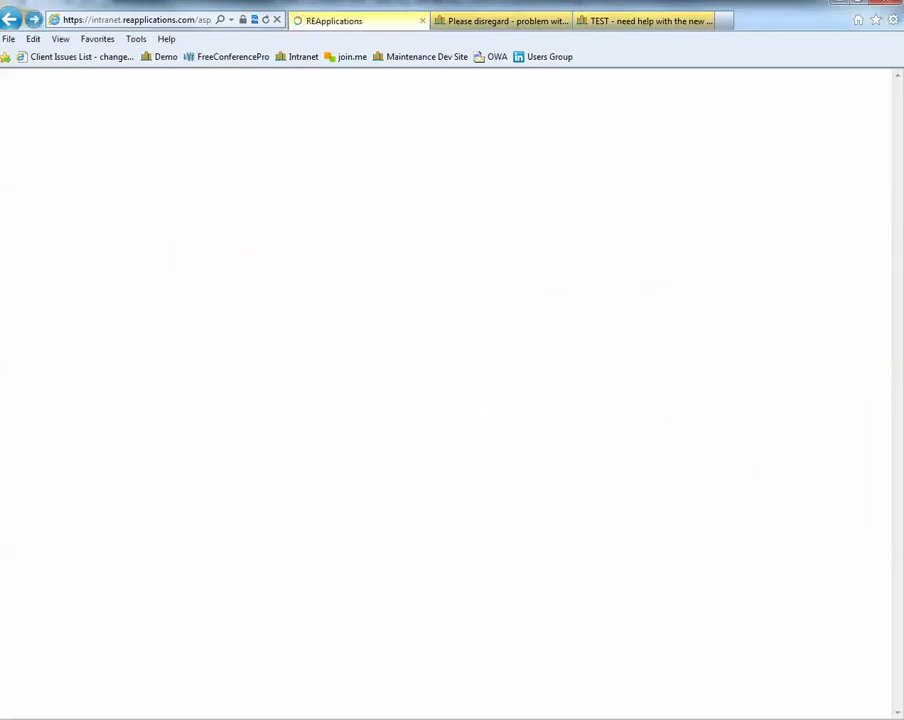